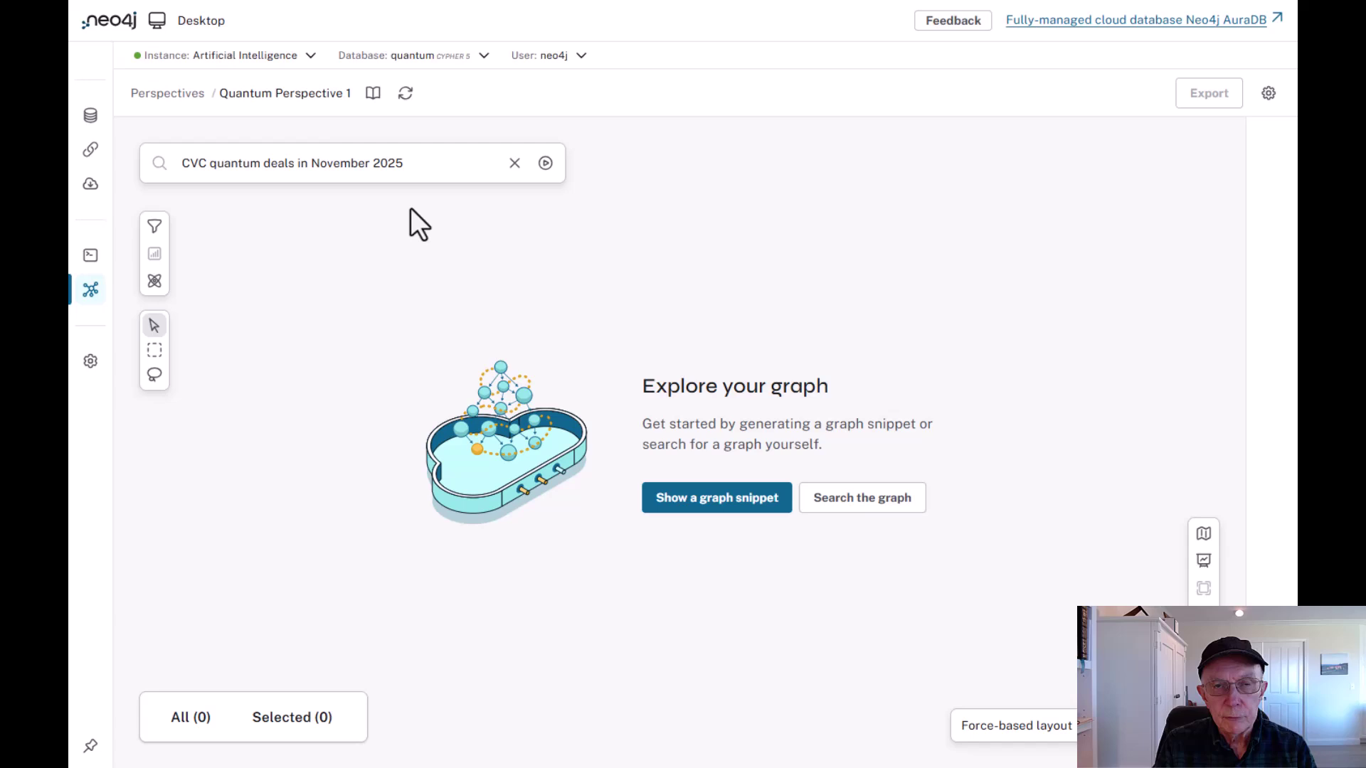
- Run the "CVC quantum deals in November 2025" search to load its graph of companies and investments
click(546, 163)
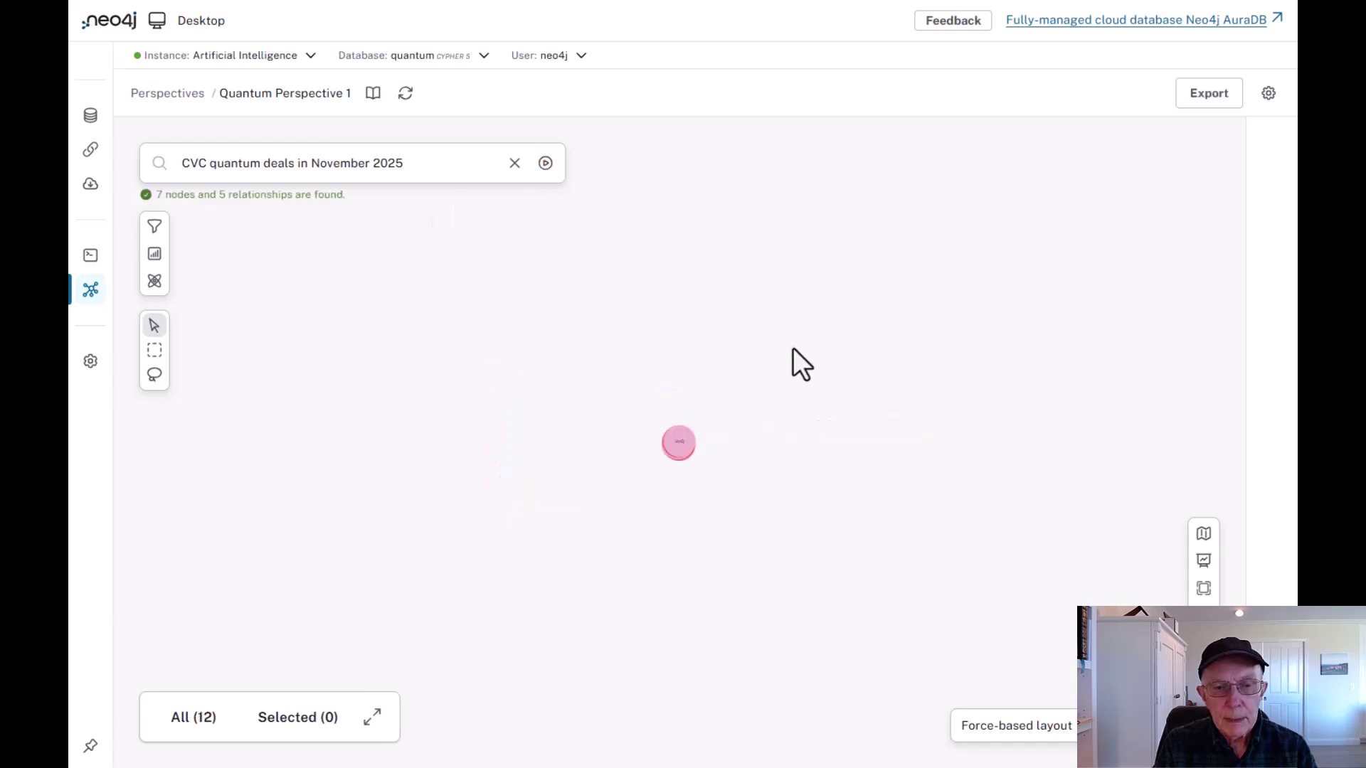
scroll(749, 450, up, 5)
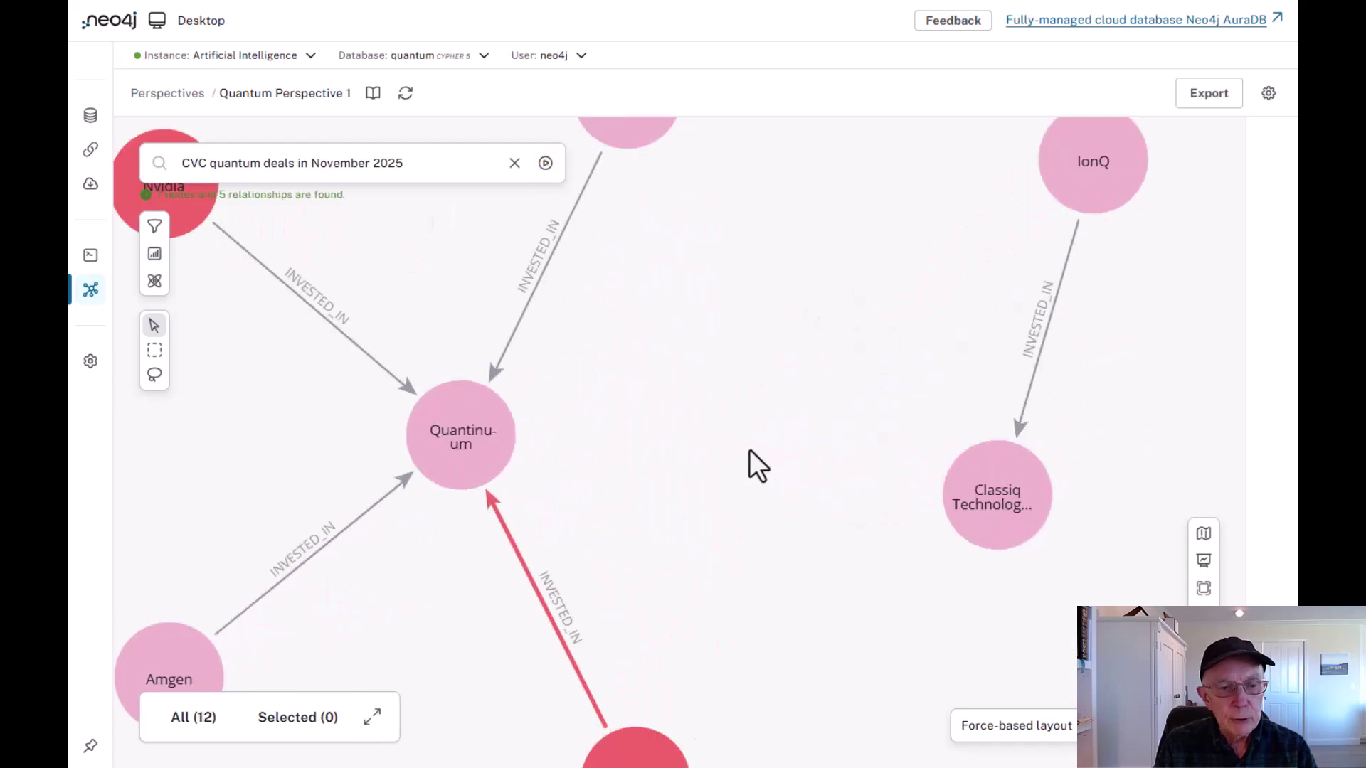
- Open the IonQ company node's properties, read its description, and close the details
mouse_move(493, 459)
drag(1009, 280, 936, 299)
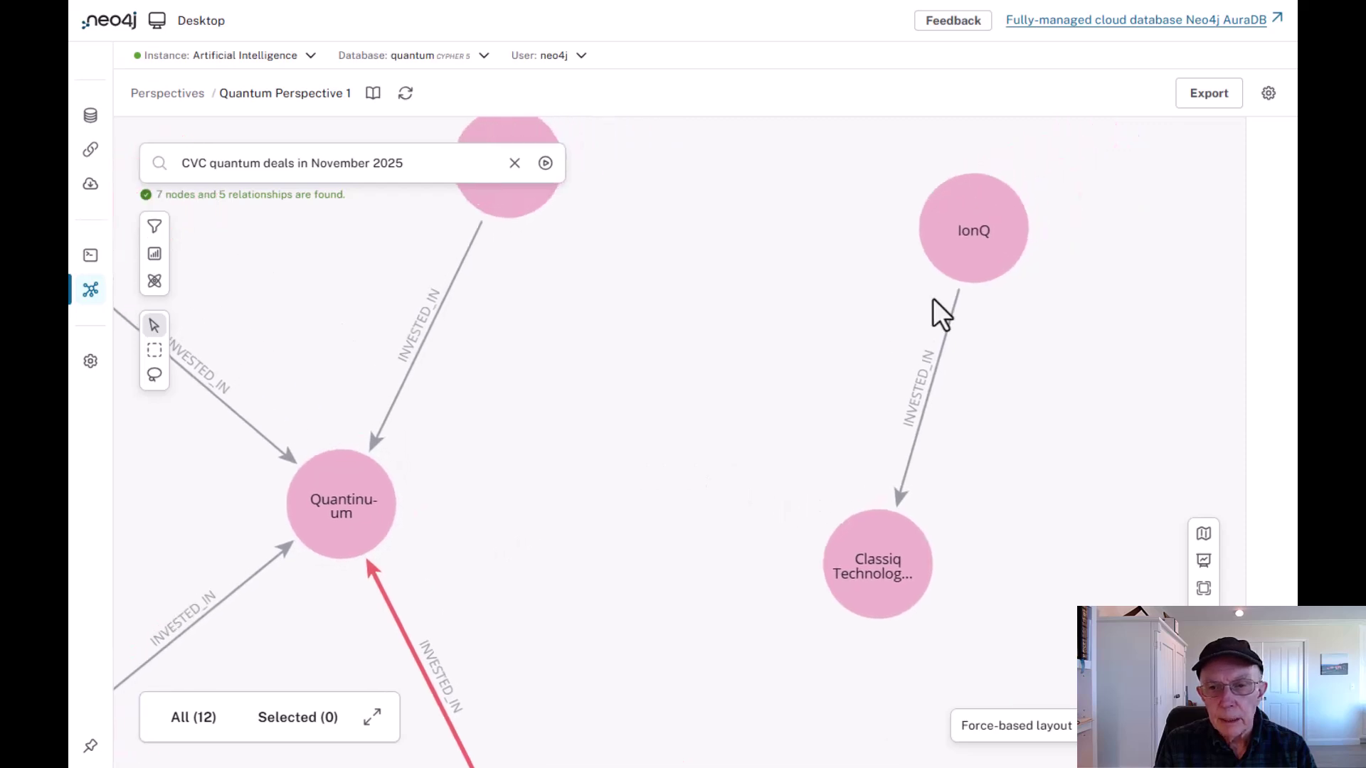
drag(844, 332, 667, 398)
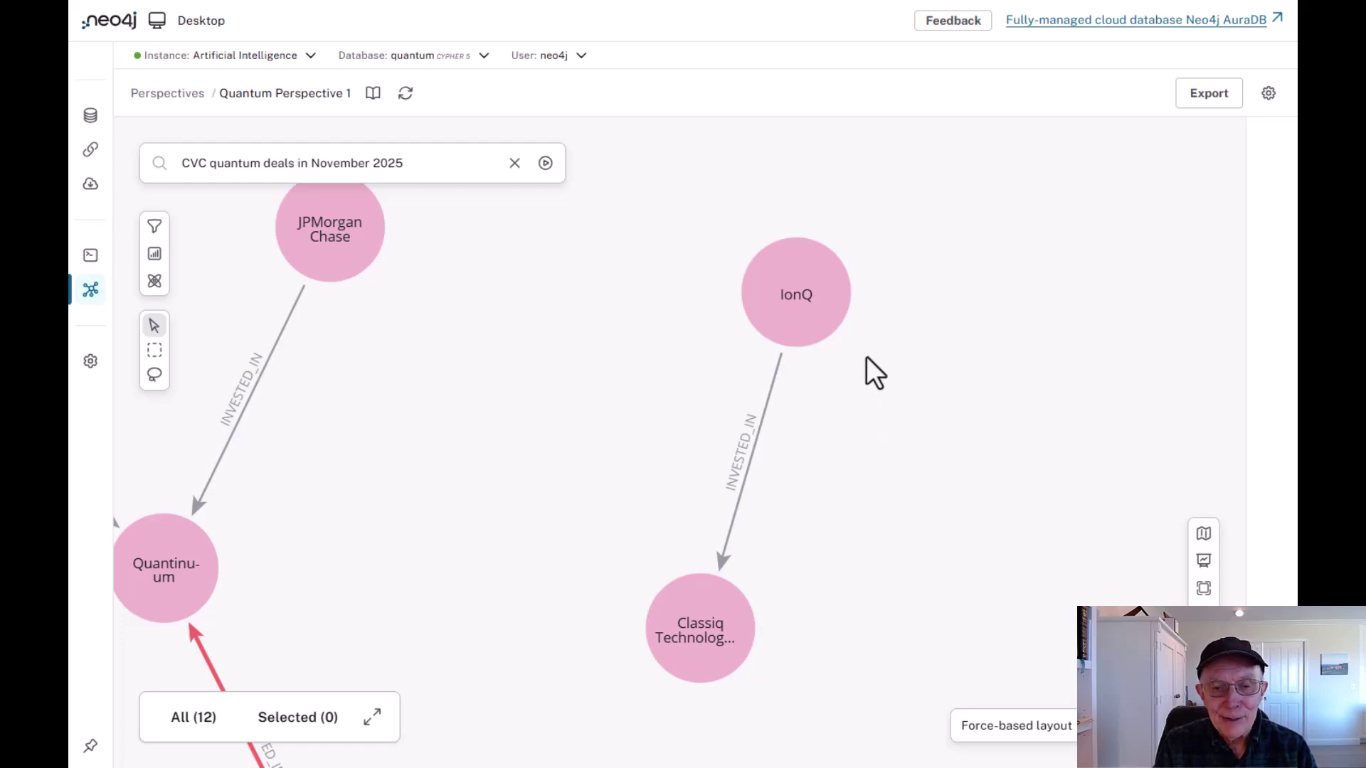
click(803, 307)
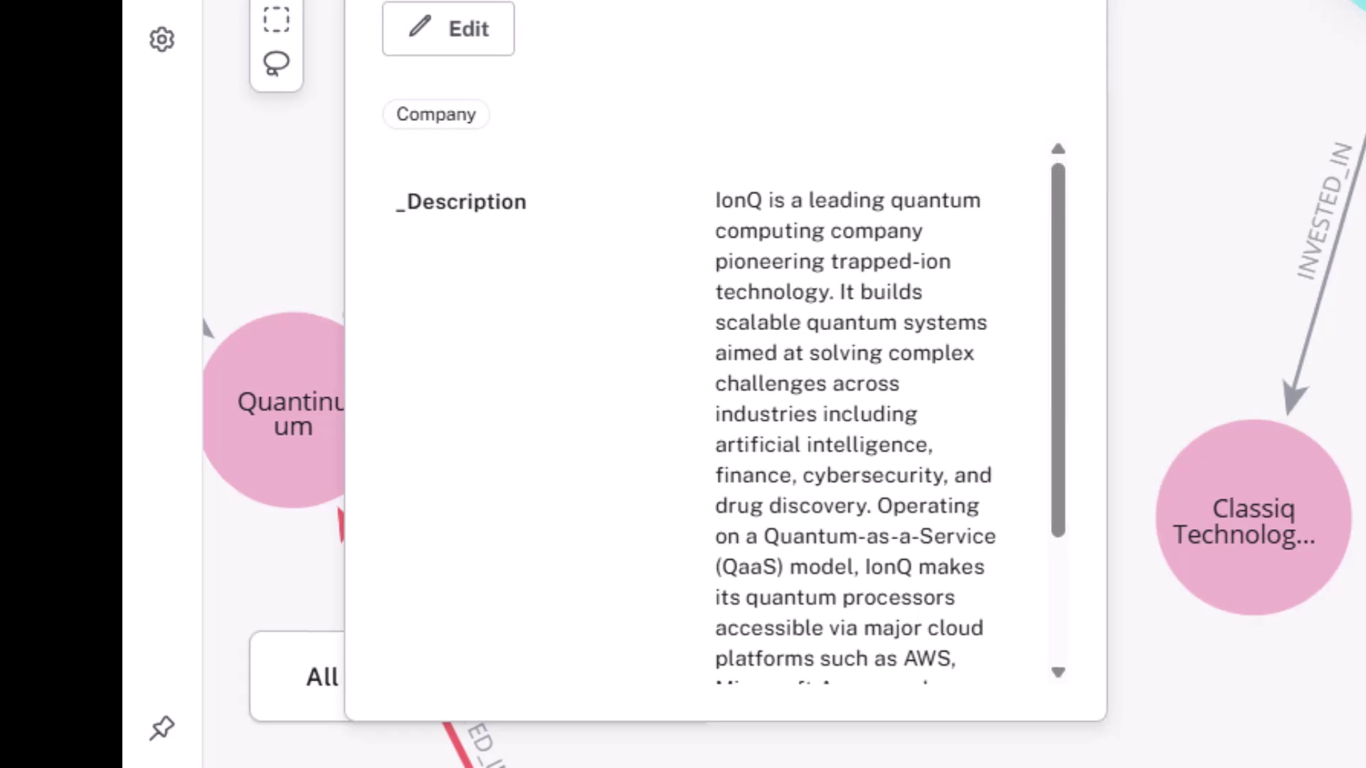
click(1030, 7)
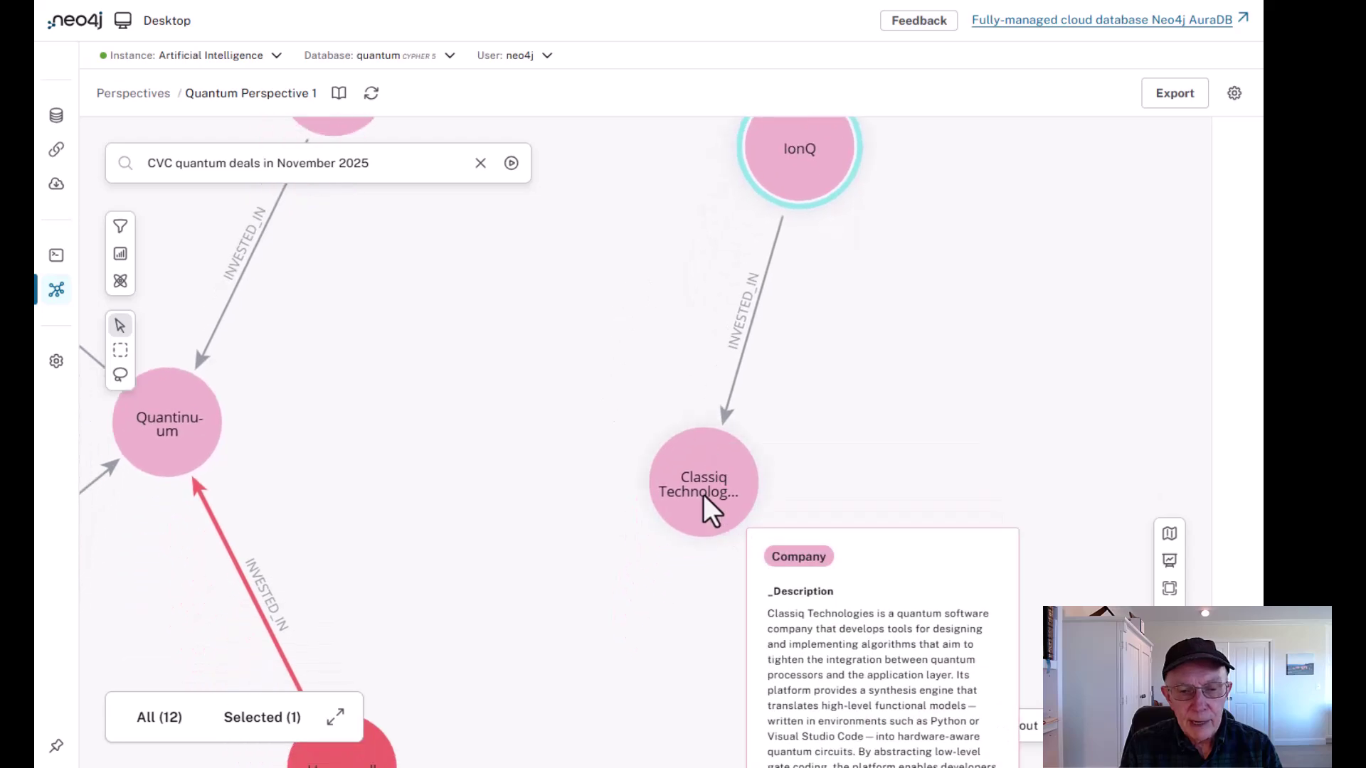
- Review the Classiq Technologies company description and the details of IonQ's INVESTED_IN relationship to Classiq
click(702, 488)
double_click(707, 496)
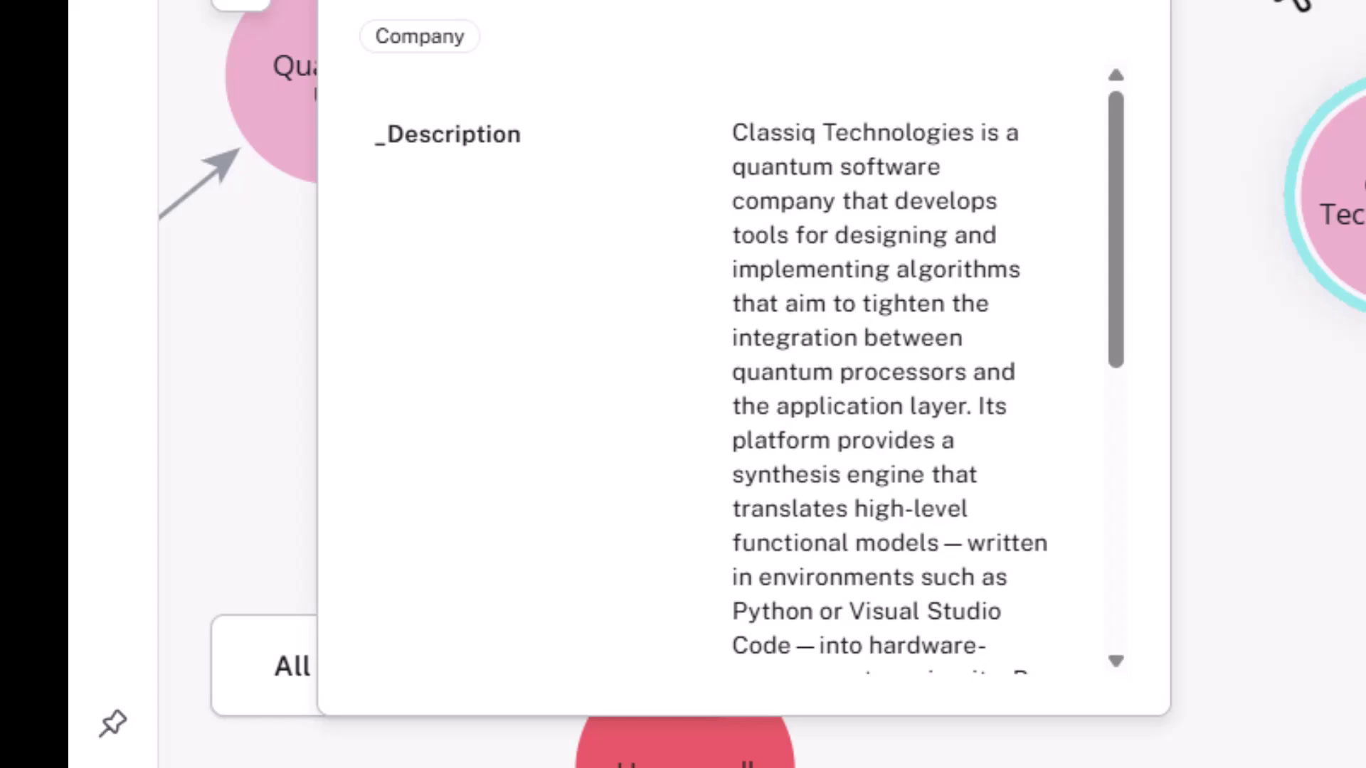
click(547, 237)
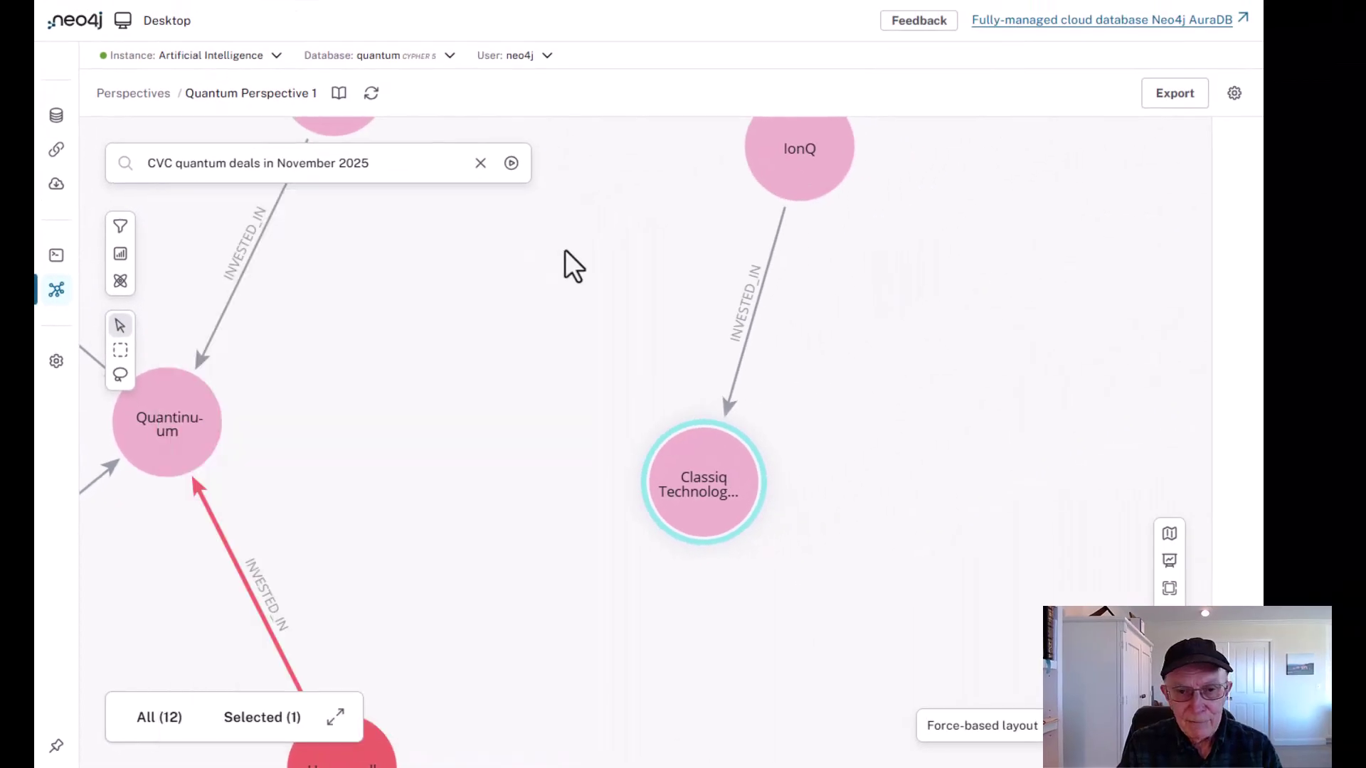
click(751, 324)
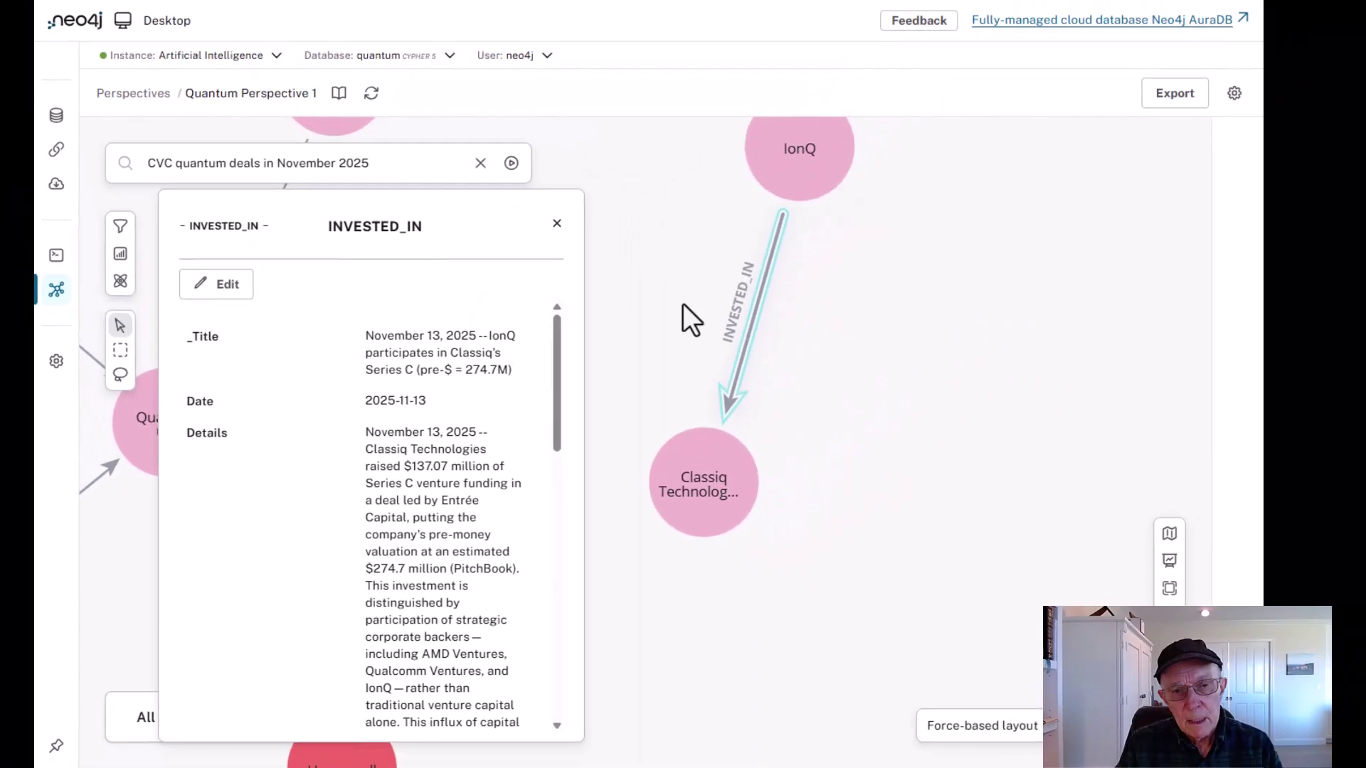
click(557, 223)
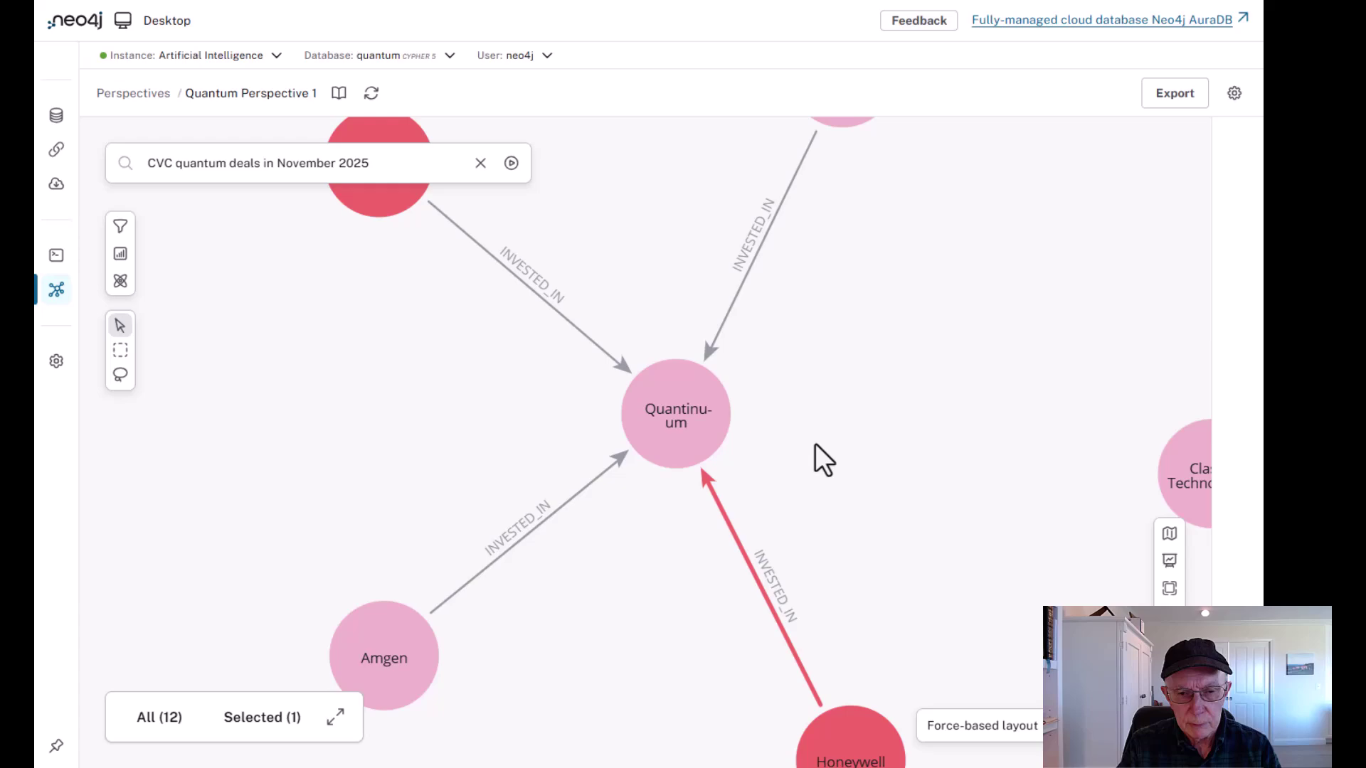
- Open the Quantinuum company node's properties, read its description, and close the details
scroll(814, 442, up, 2)
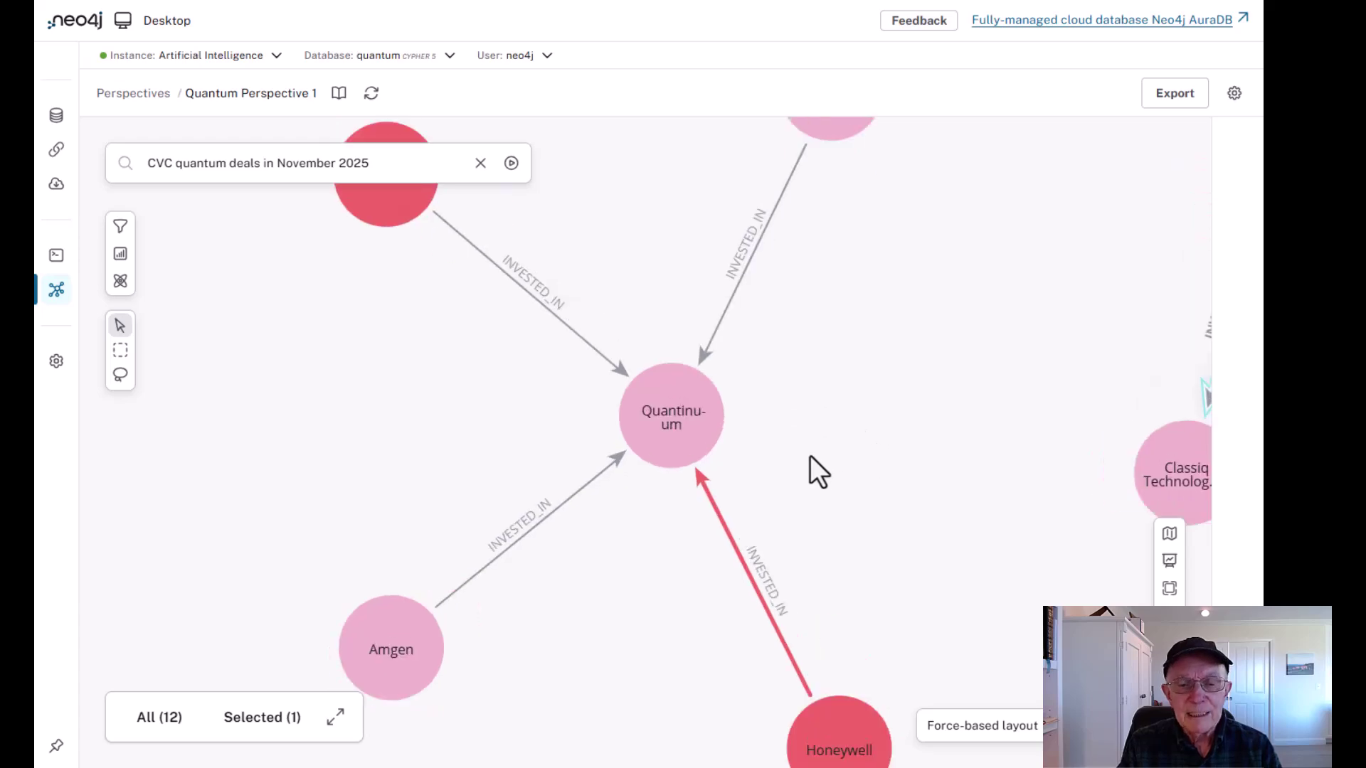
click(676, 419)
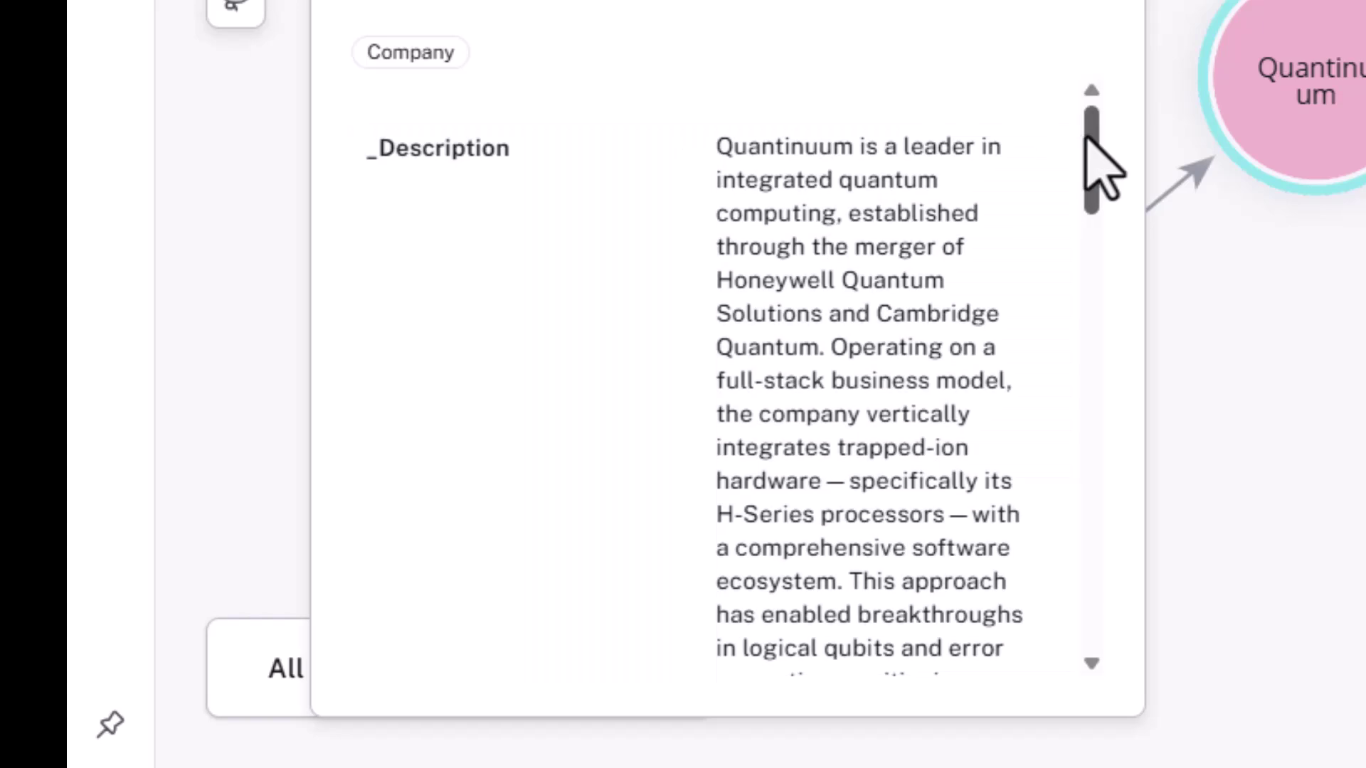
scroll(1049, 158, down, 1)
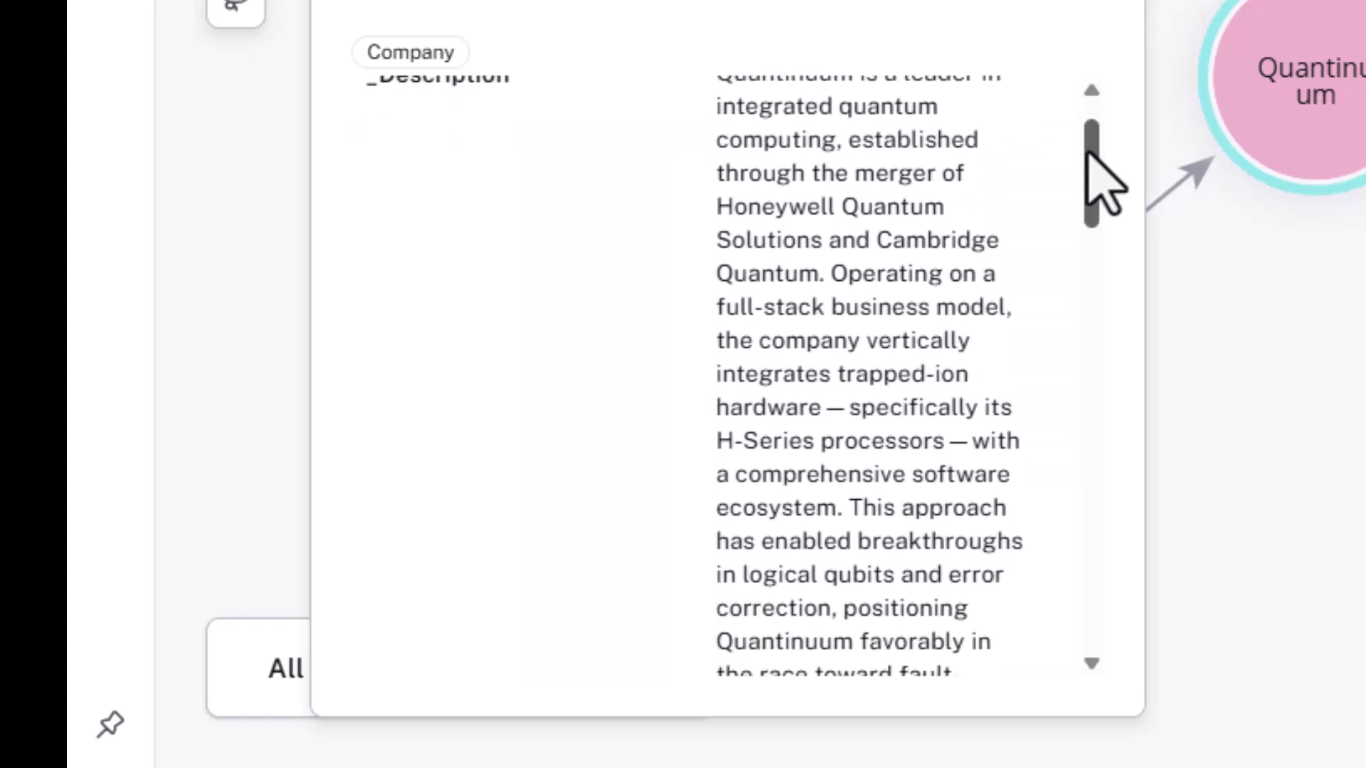
scroll(1051, 159, up, 1)
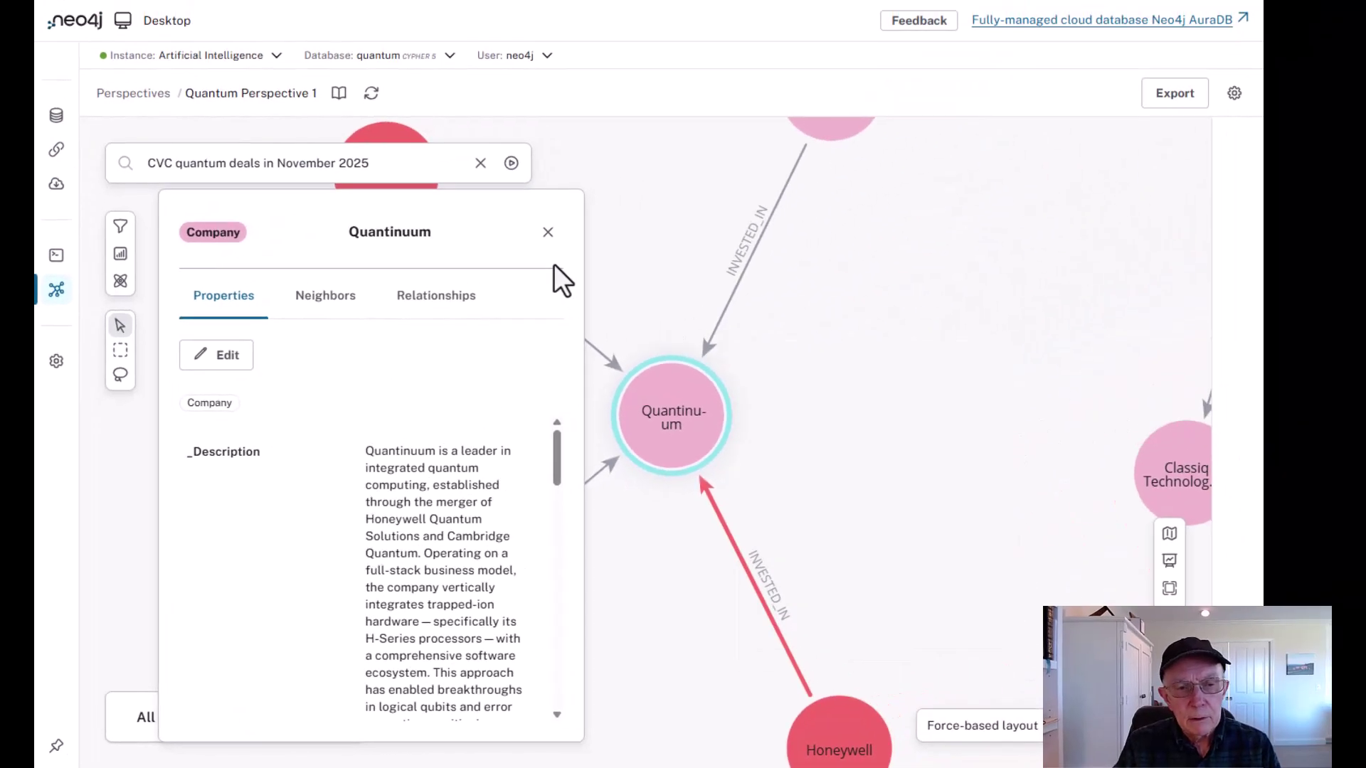
click(548, 231)
- Read the full details of Nvidia's INVESTED_IN relationship to Quantinuum, then close them
drag(624, 242, 634, 309)
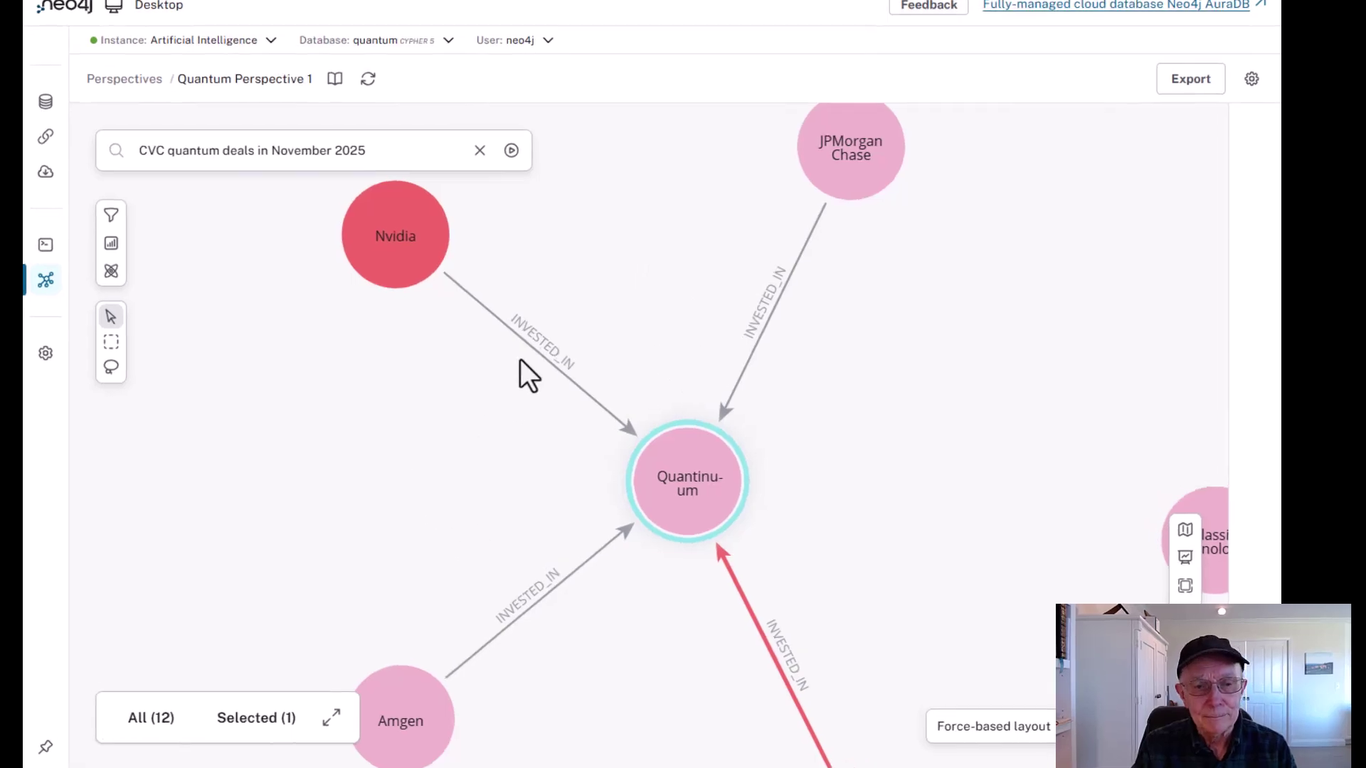
click(556, 370)
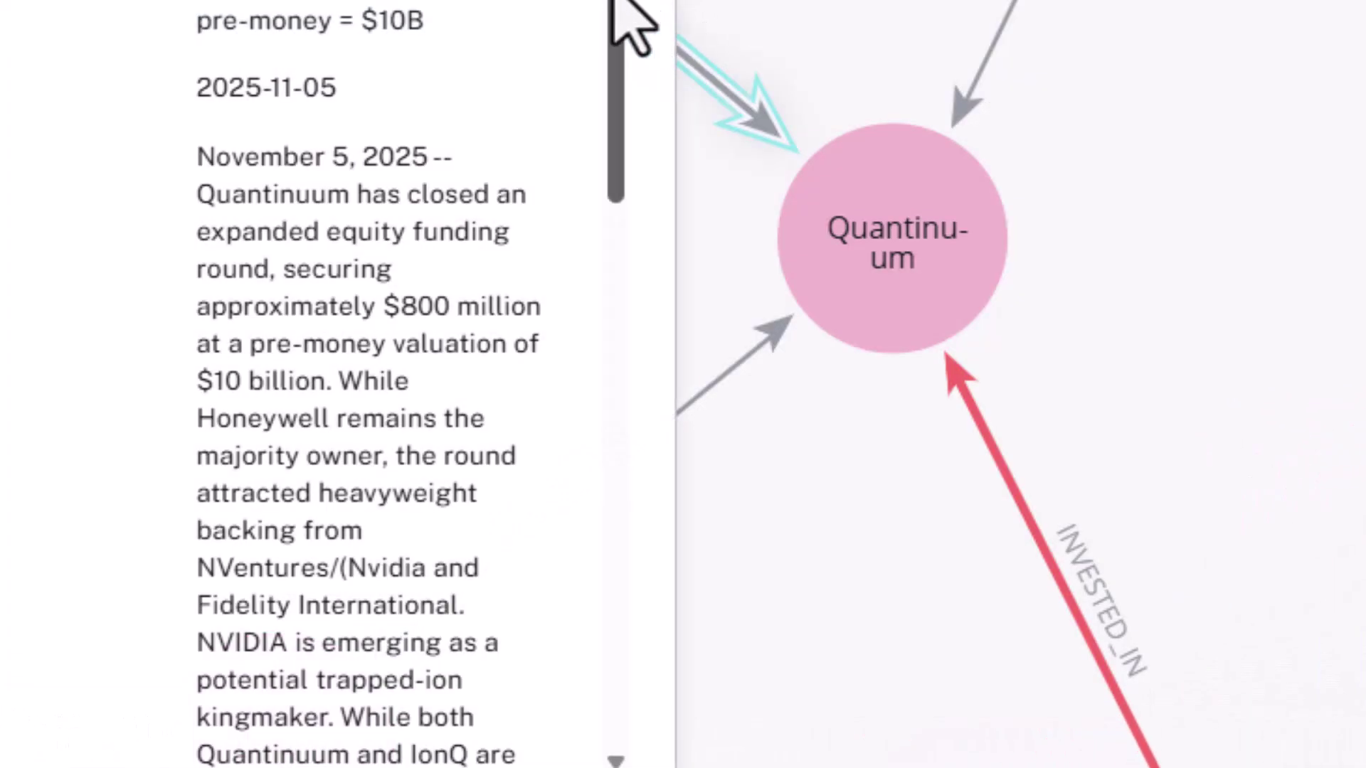
scroll(616, 7, down, 1)
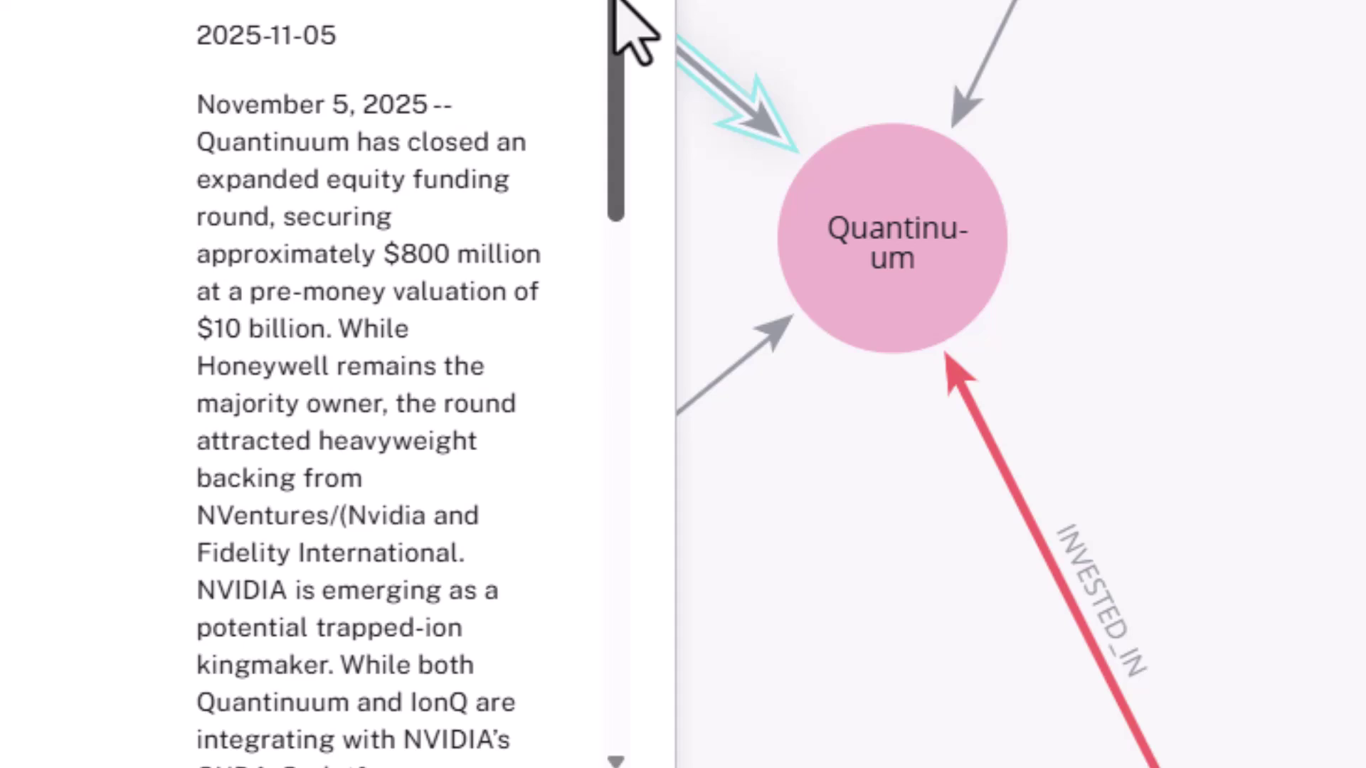
drag(616, 2, 616, 17)
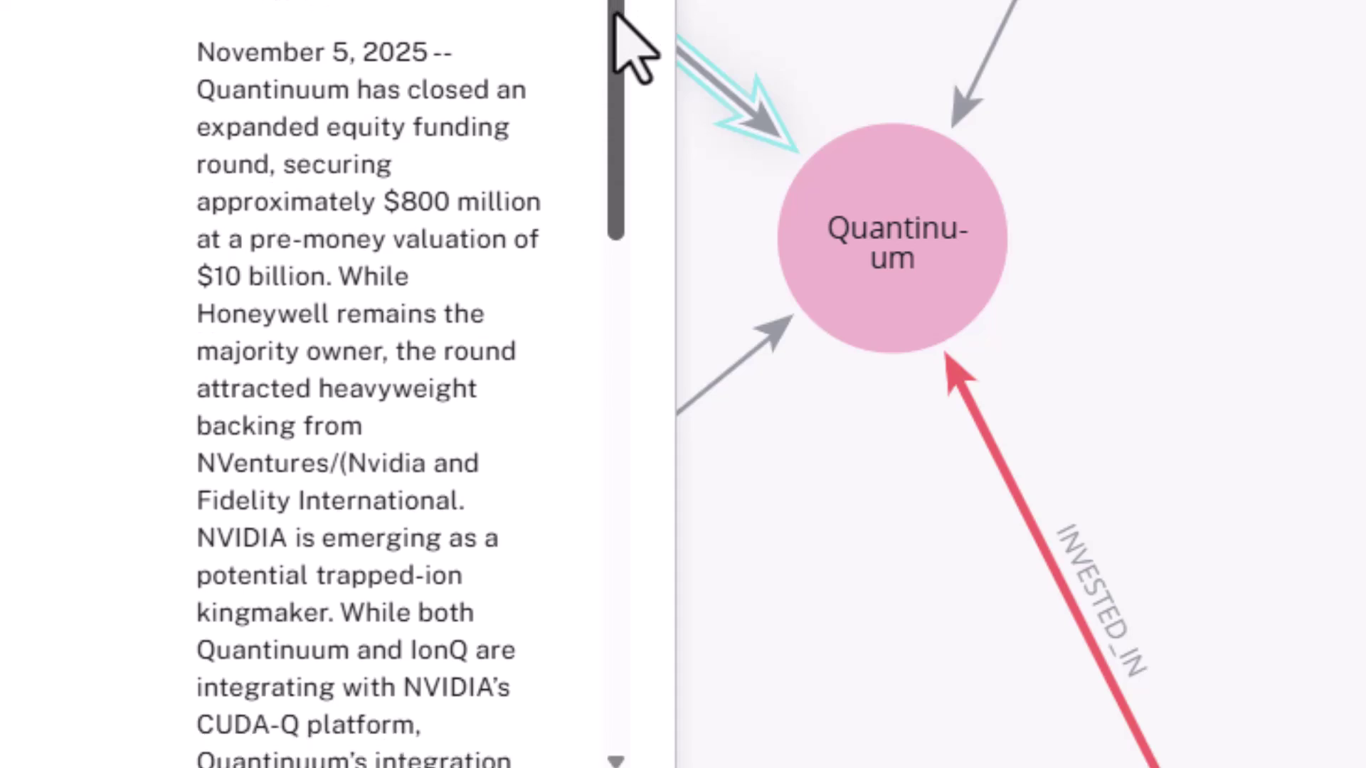
scroll(619, 30, down, 1)
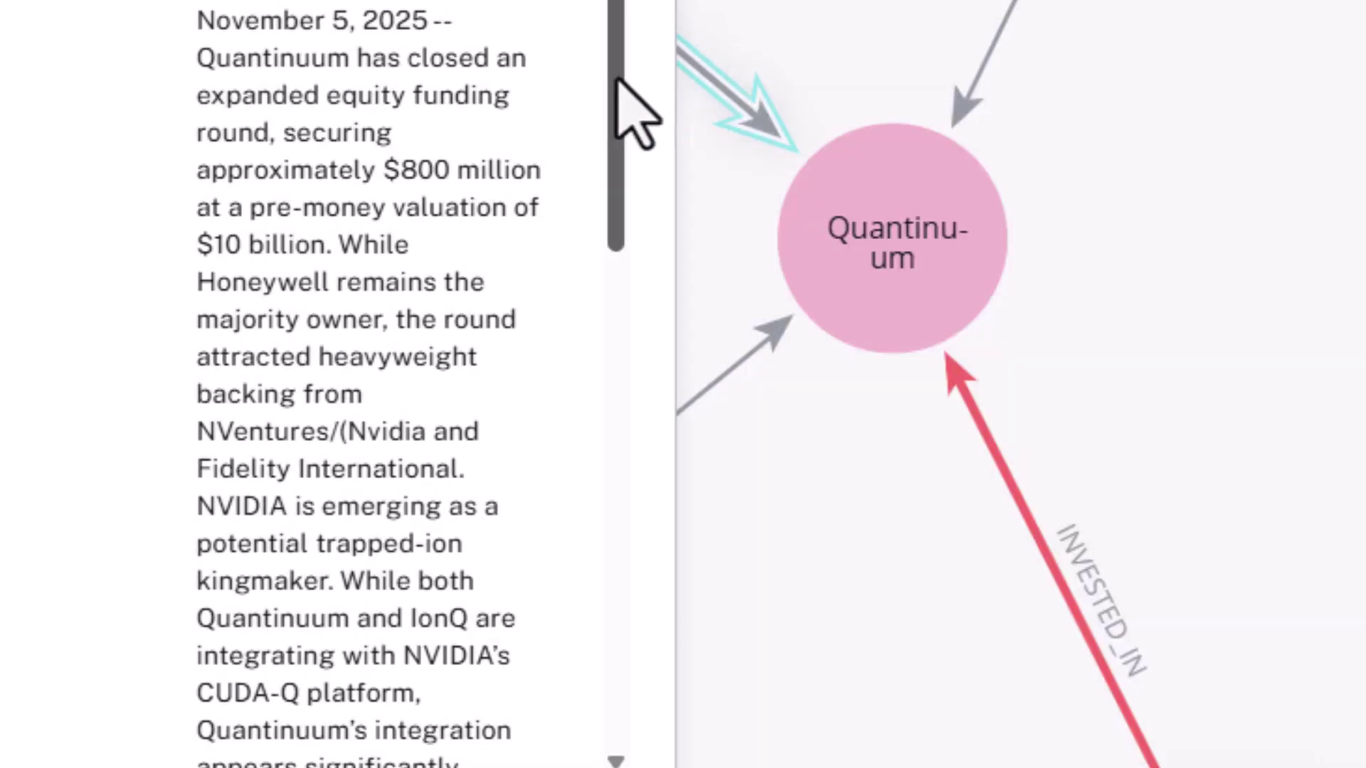
drag(616, 79, 606, 144)
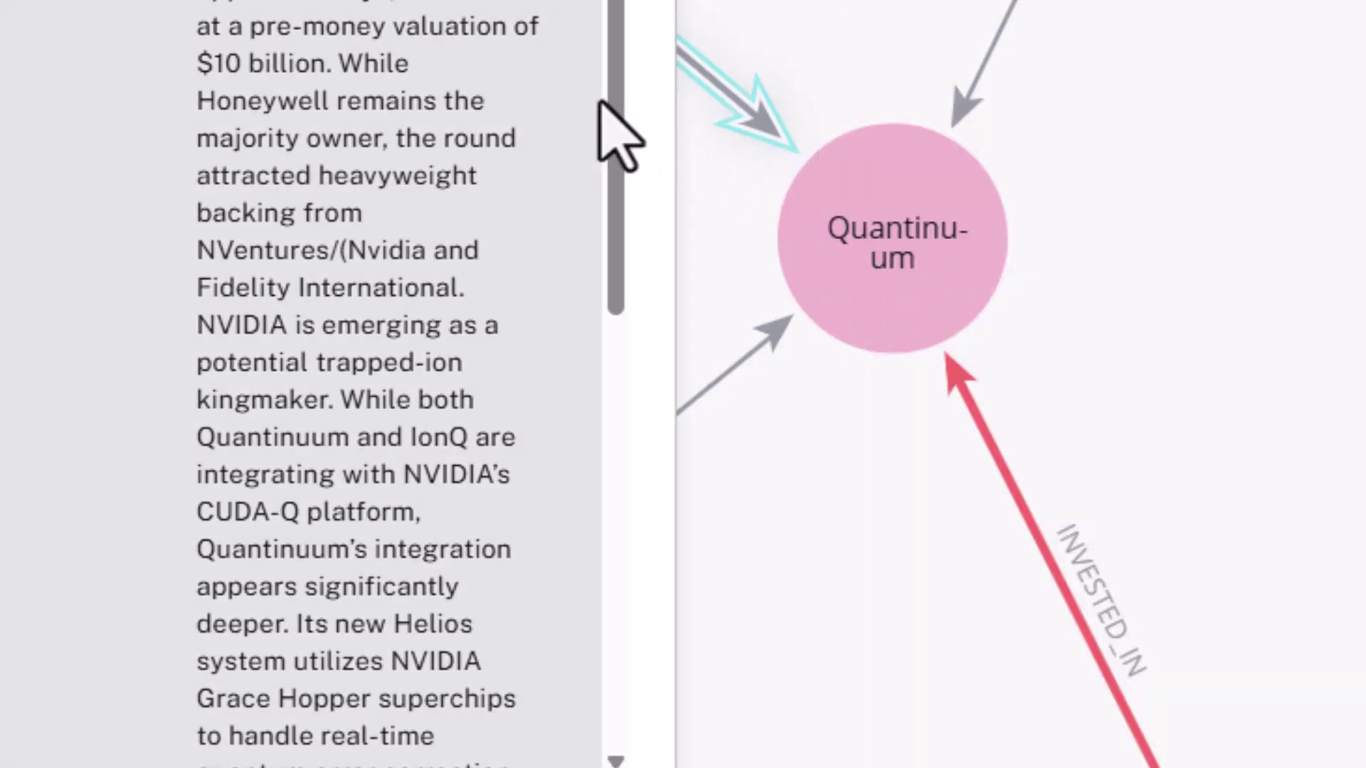
scroll(616, 153, down, 2)
scroll(609, 178, down, 2)
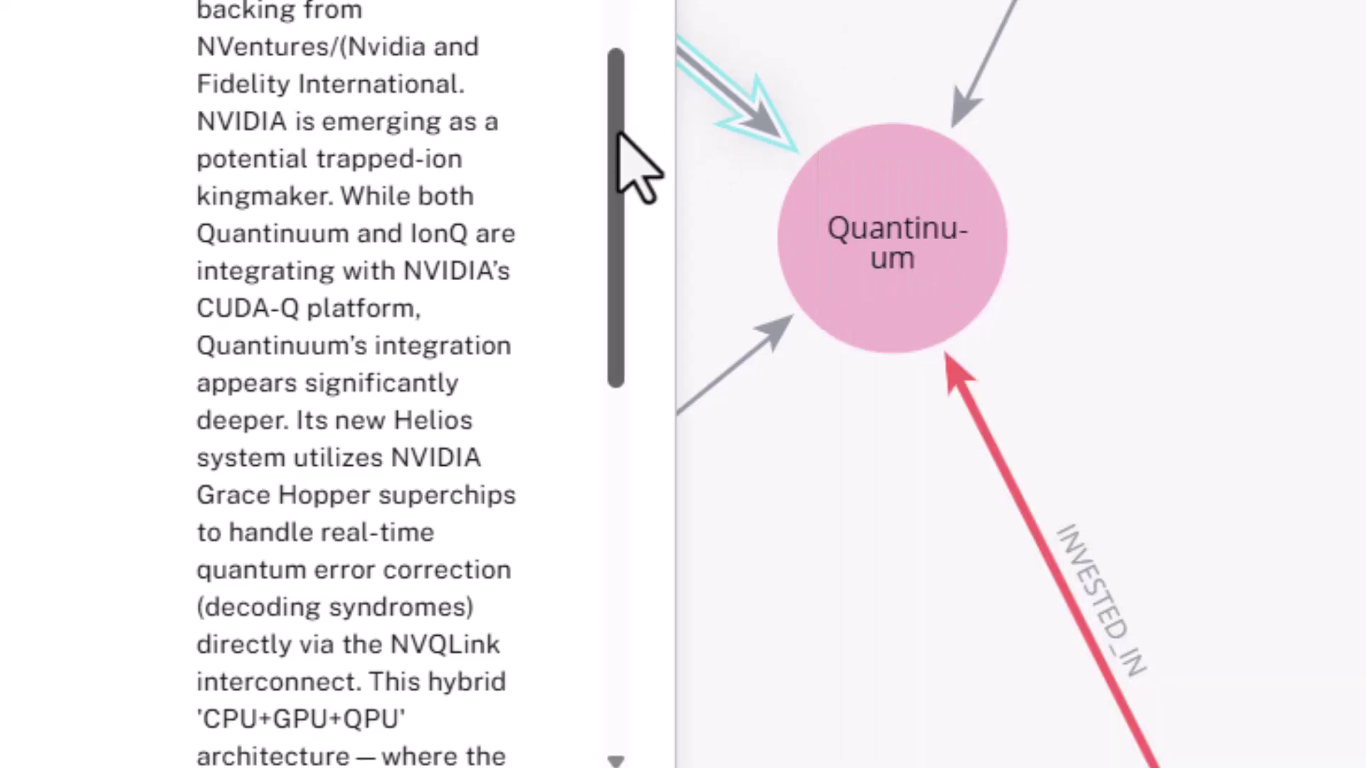
drag(617, 130, 622, 188)
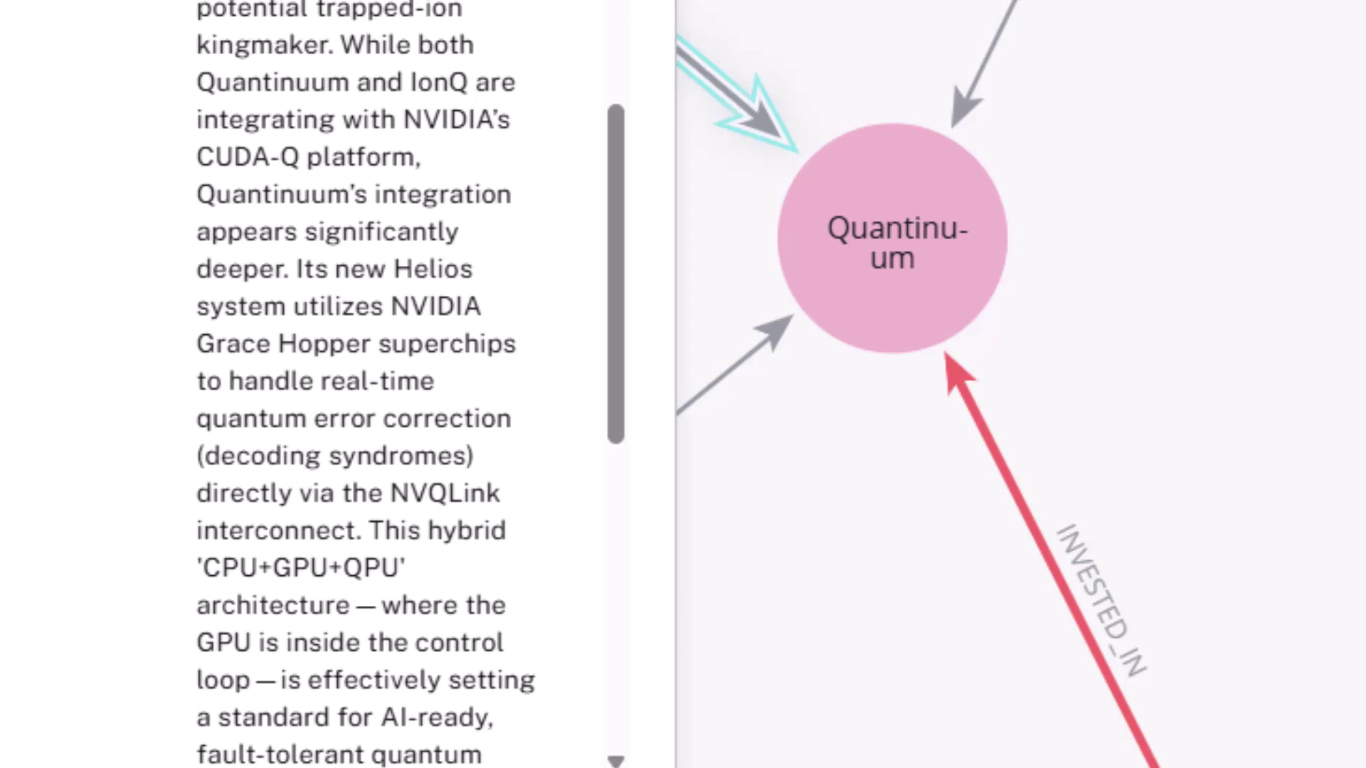
drag(619, 153, 624, 220)
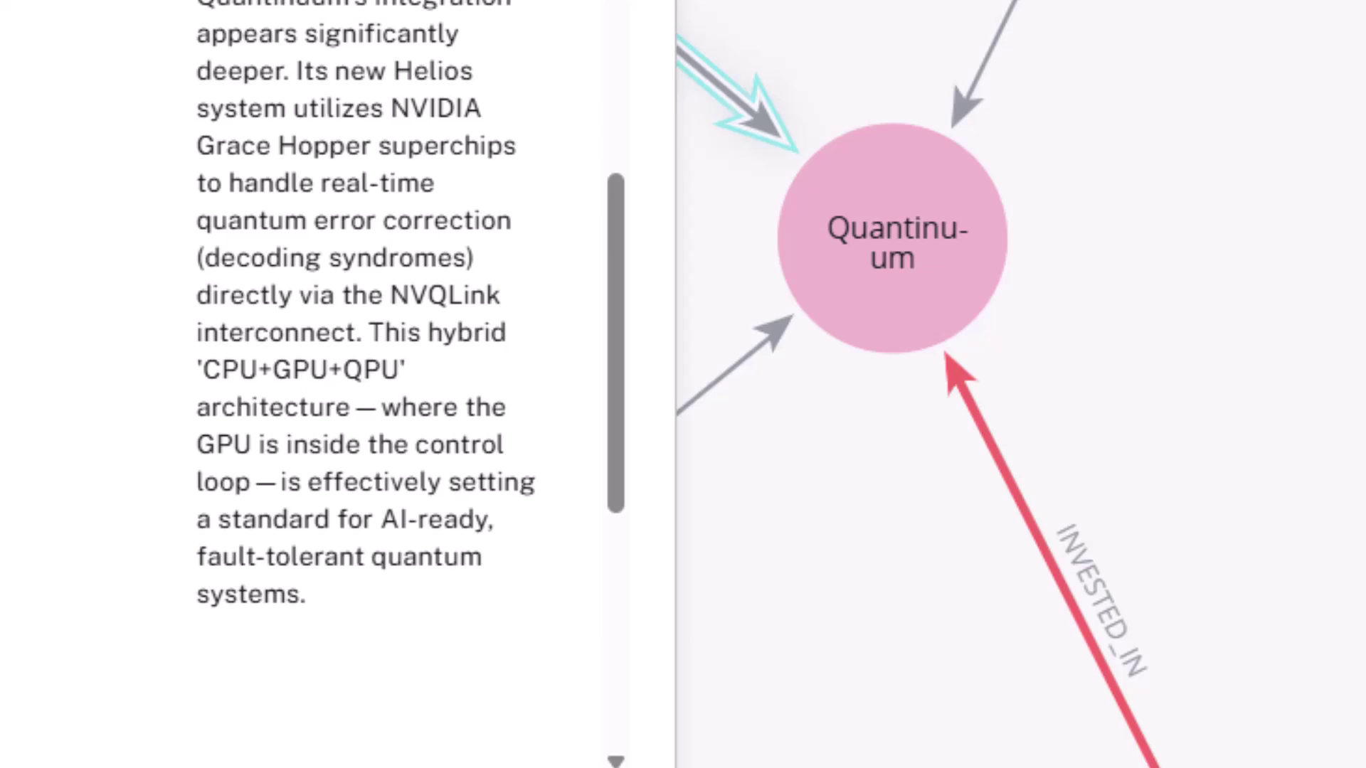
click(563, 224)
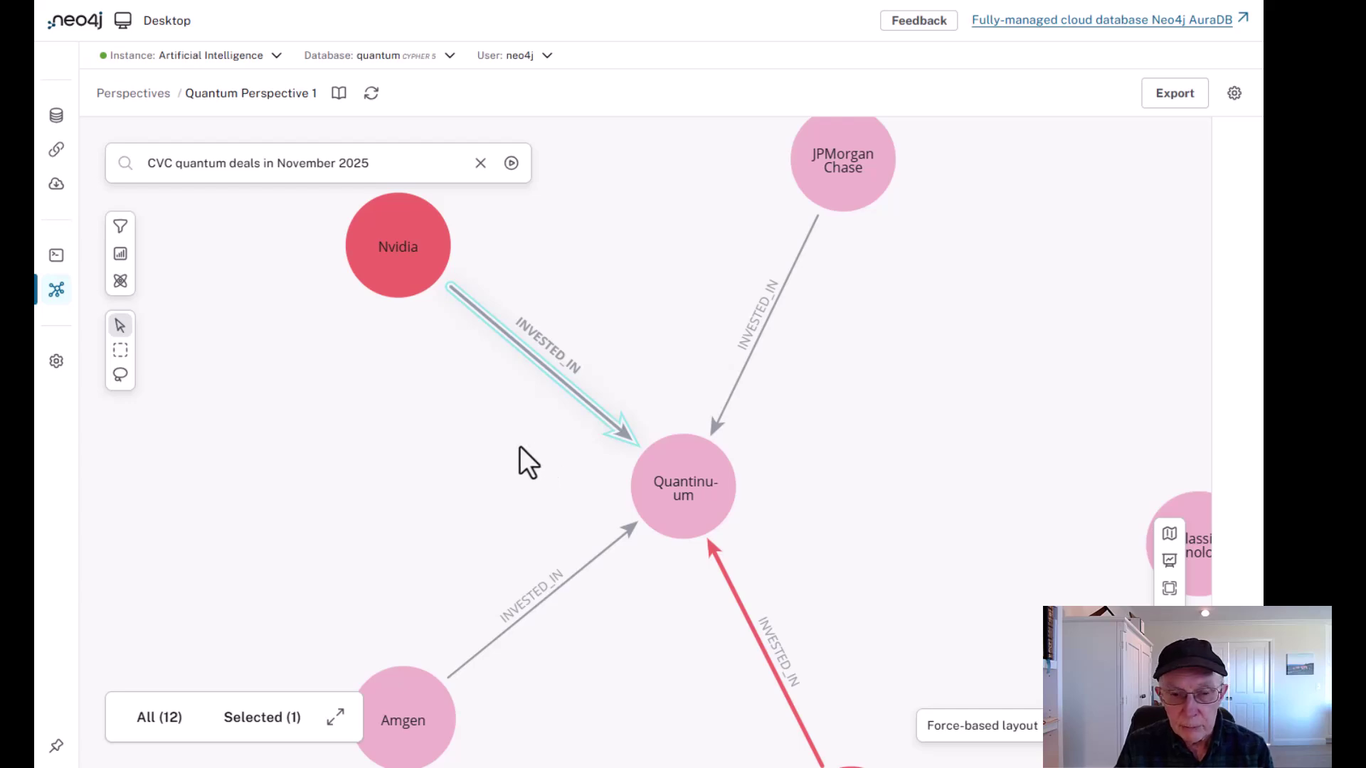
- Read the title, date and details of JPMorgan Chase's INVESTED_IN relationship to Quantinuum
drag(671, 286, 569, 320)
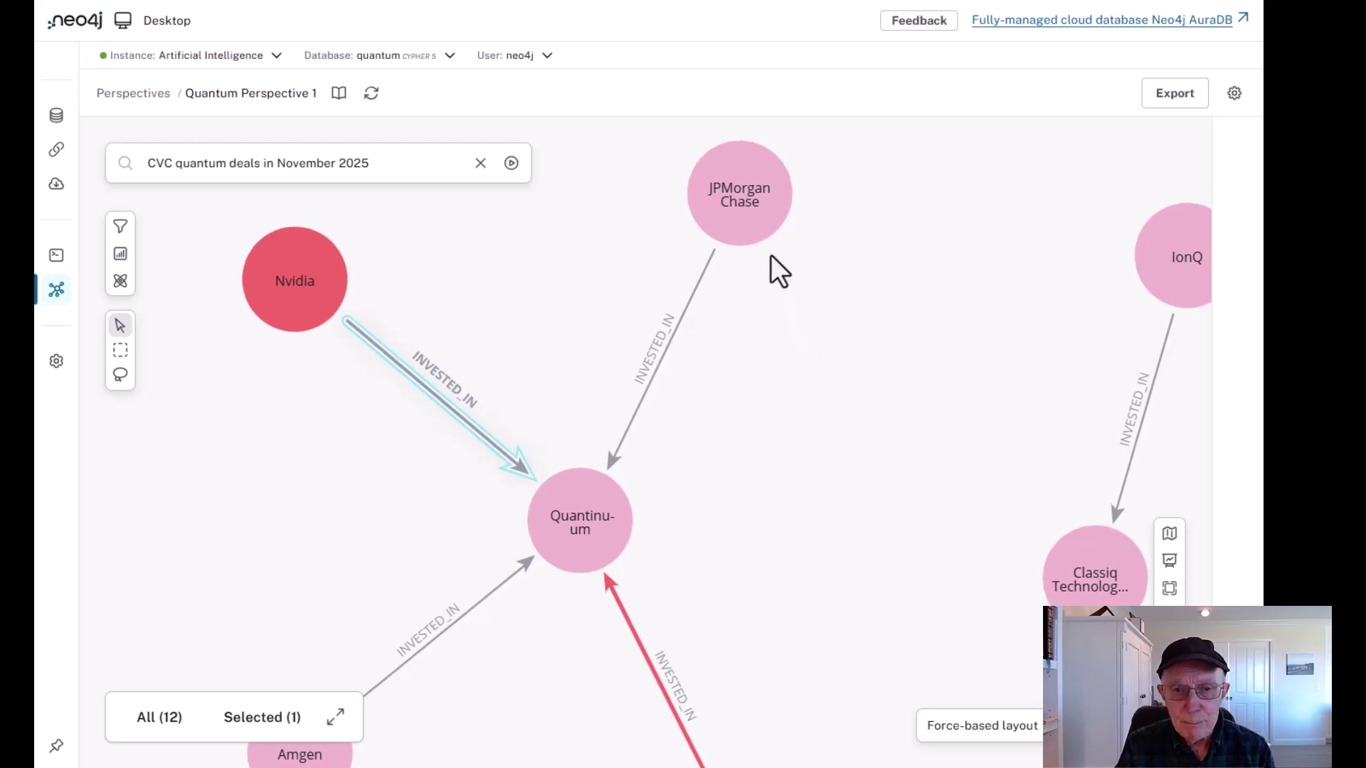
click(693, 314)
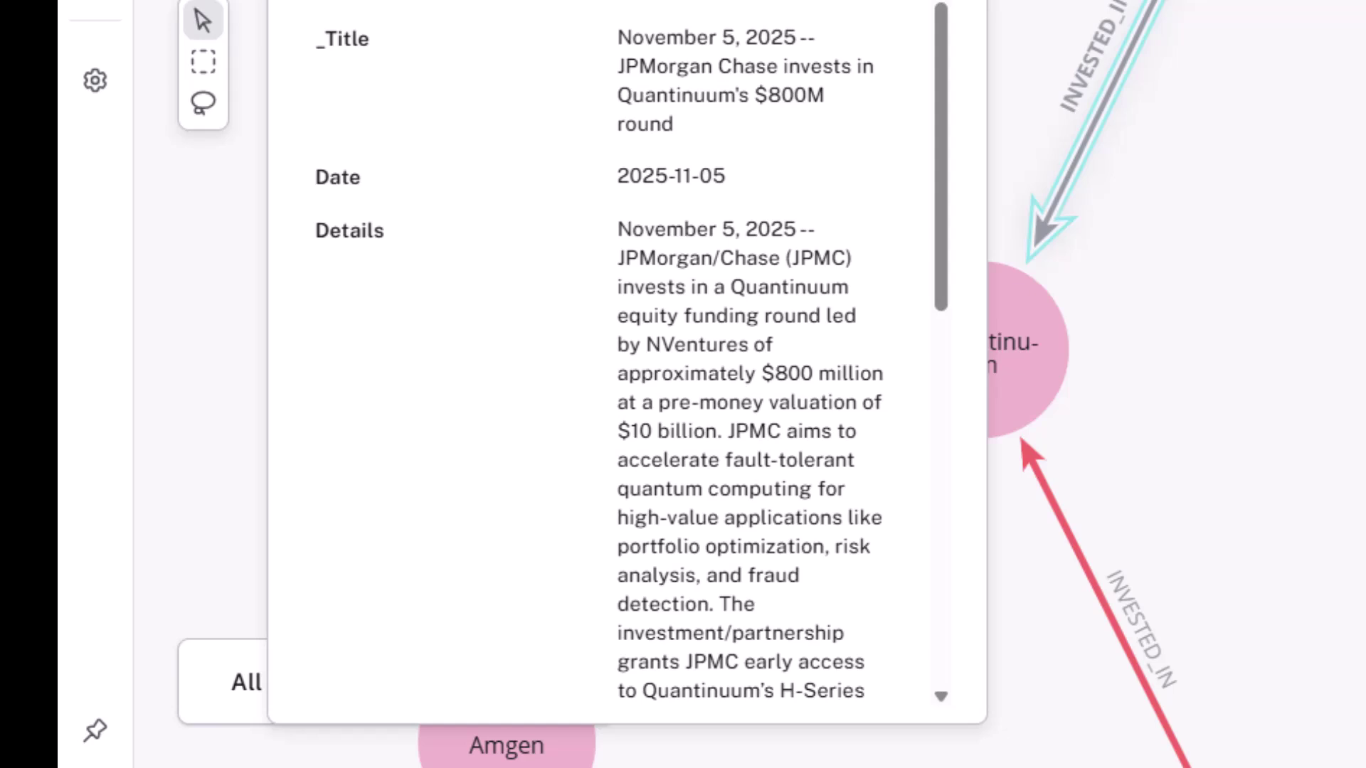
scroll(939, 137, down, 2)
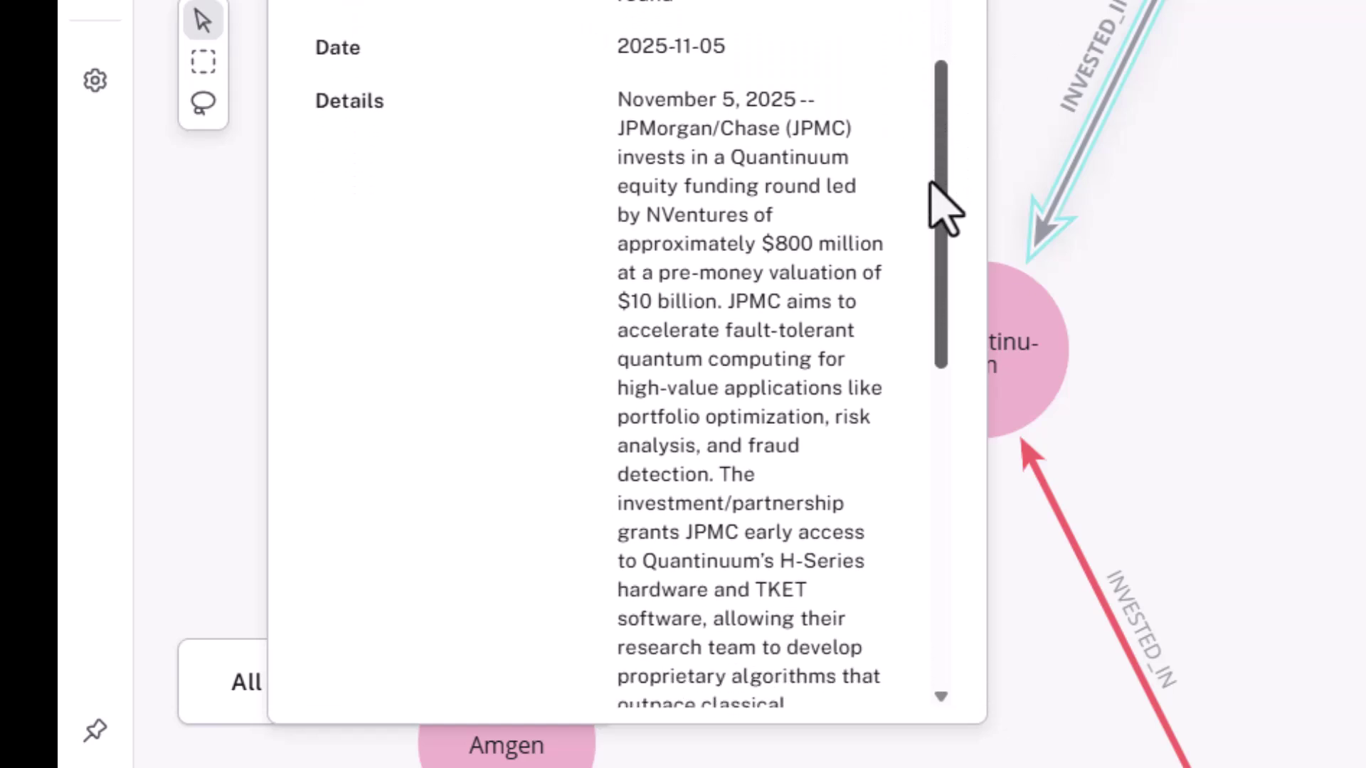
scroll(932, 183, down, 2)
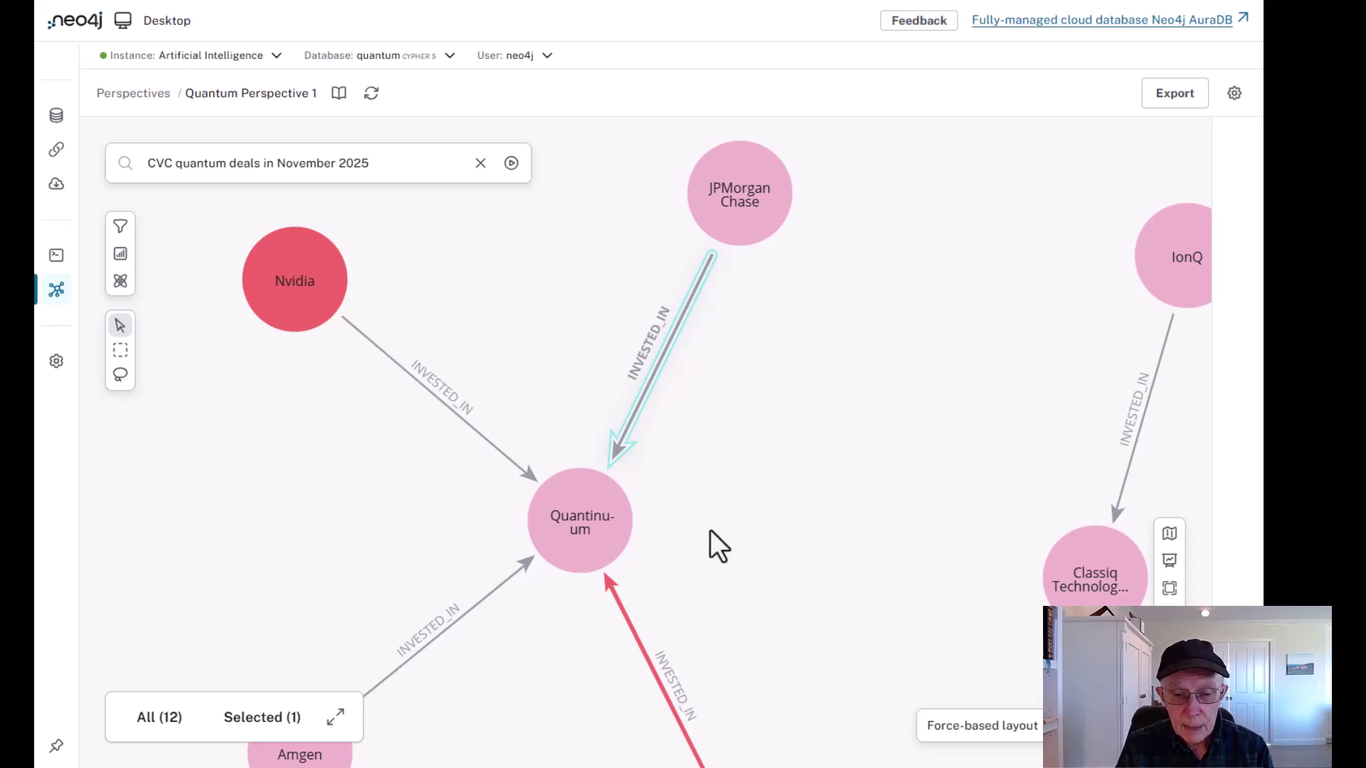
- Read the details of Amgen's INVESTED_IN relationship to Quantinuum
drag(716, 543, 777, 350)
drag(585, 528, 685, 508)
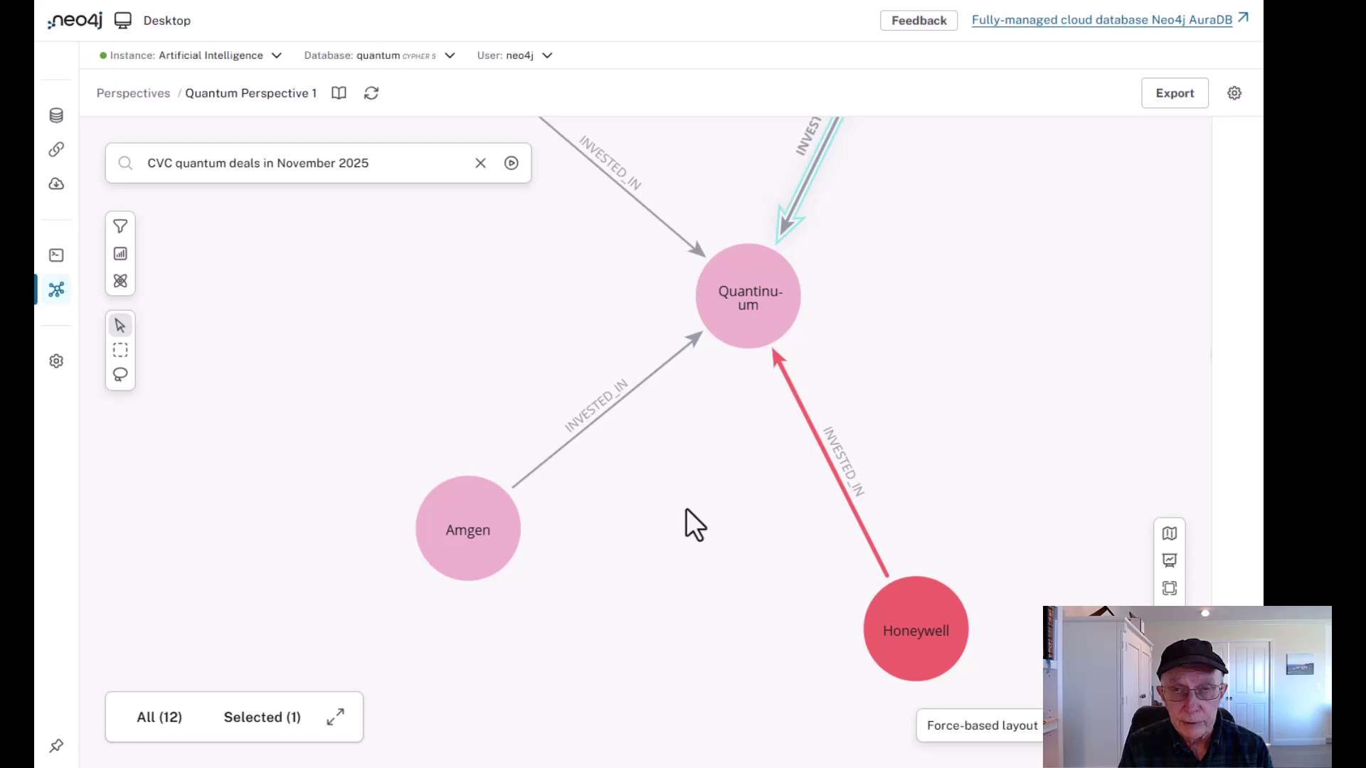
click(609, 407)
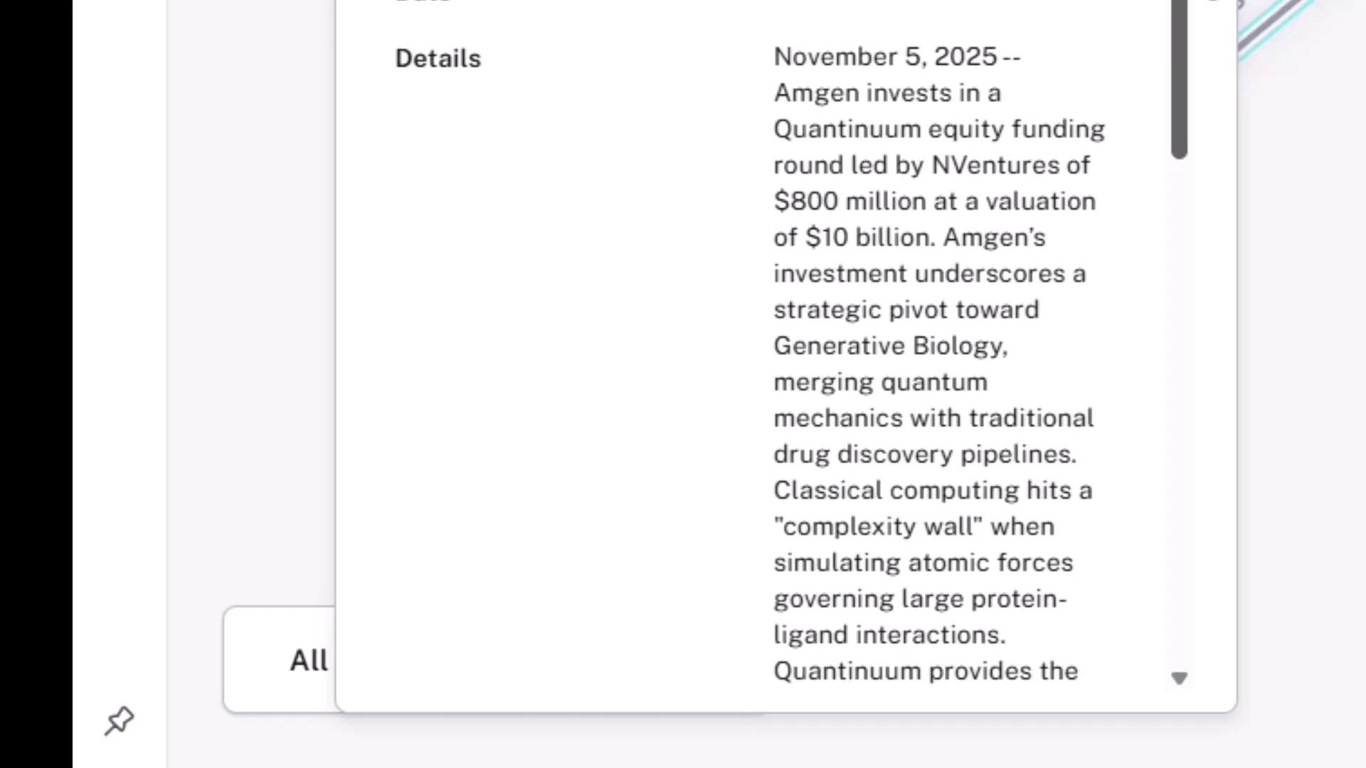
scroll(906, 179, down, 2)
scroll(1184, 23, down, 1)
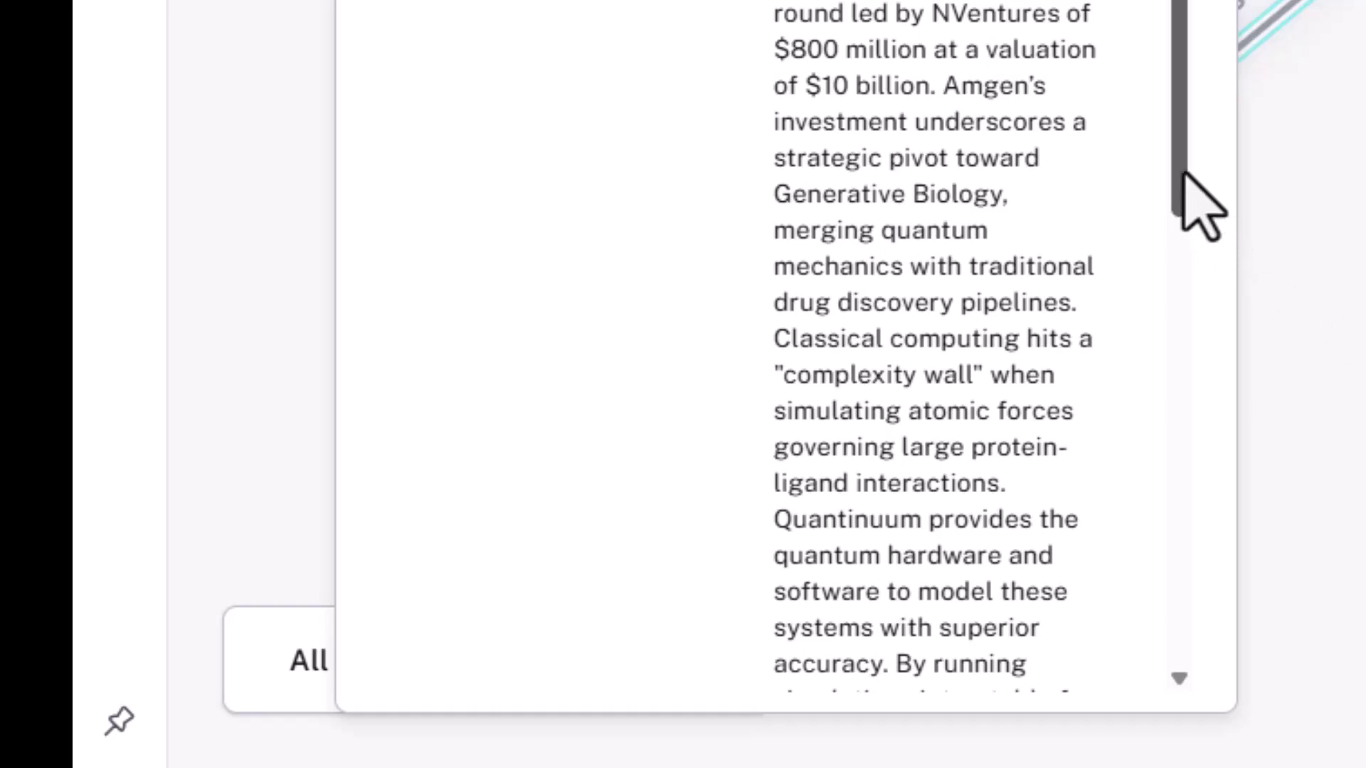
drag(1185, 177, 1237, 249)
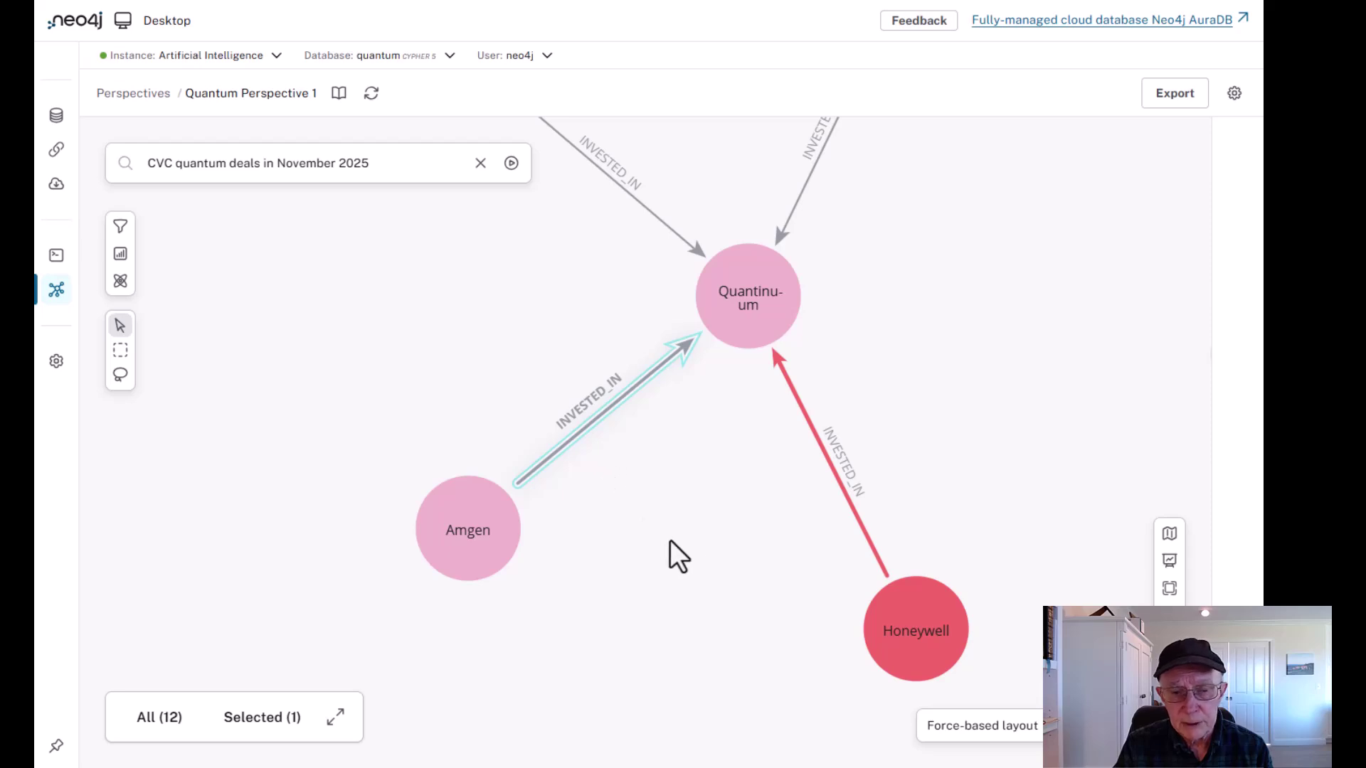
- Review the details of Honeywell's INVESTED_IN relationship to Quantinuum and close them
drag(938, 375, 841, 382)
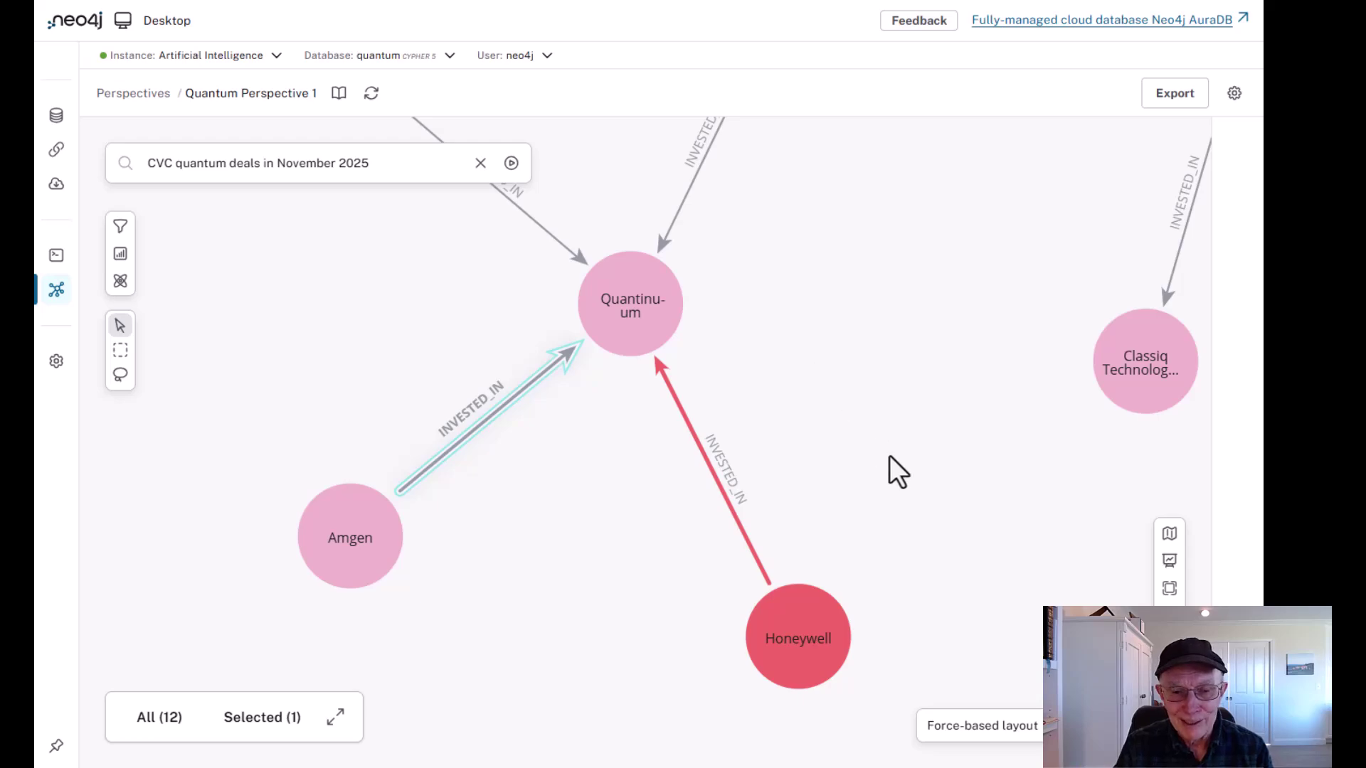
double_click(705, 455)
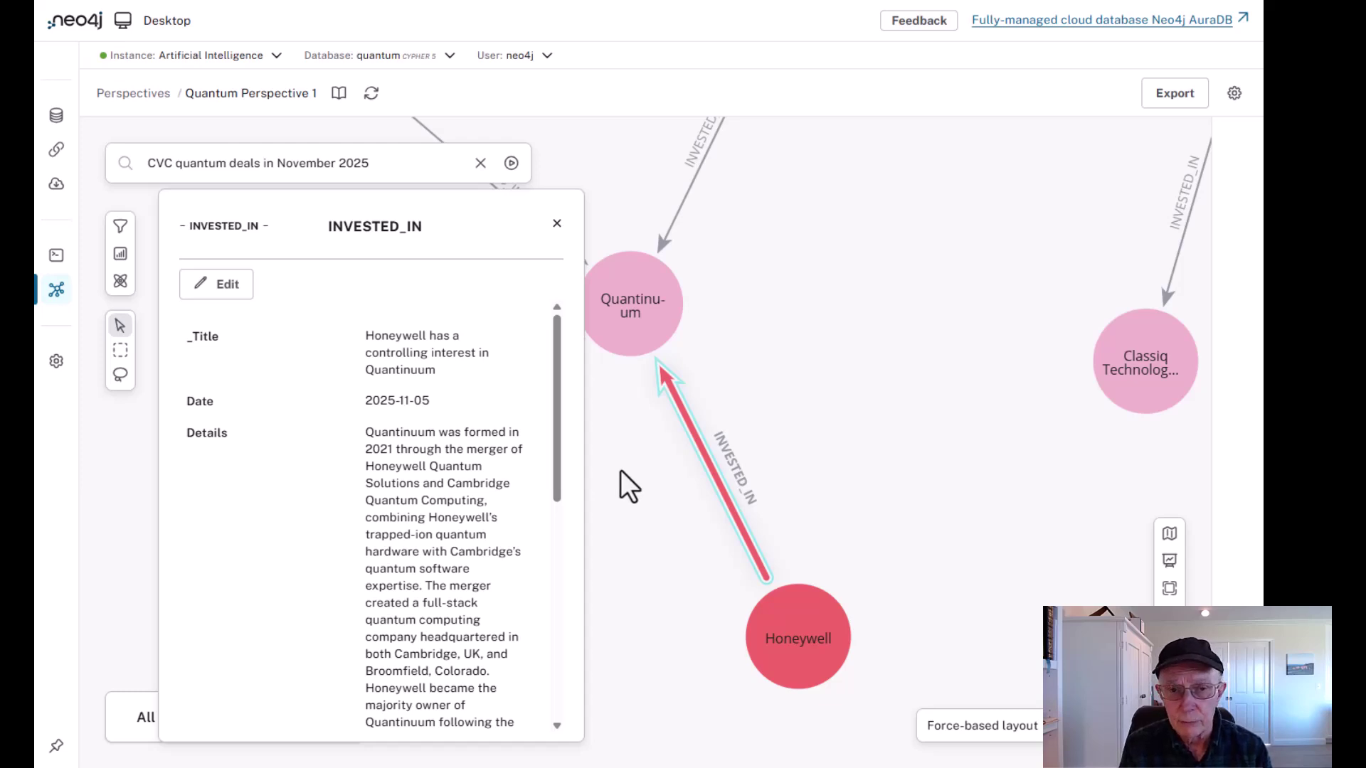
click(556, 225)
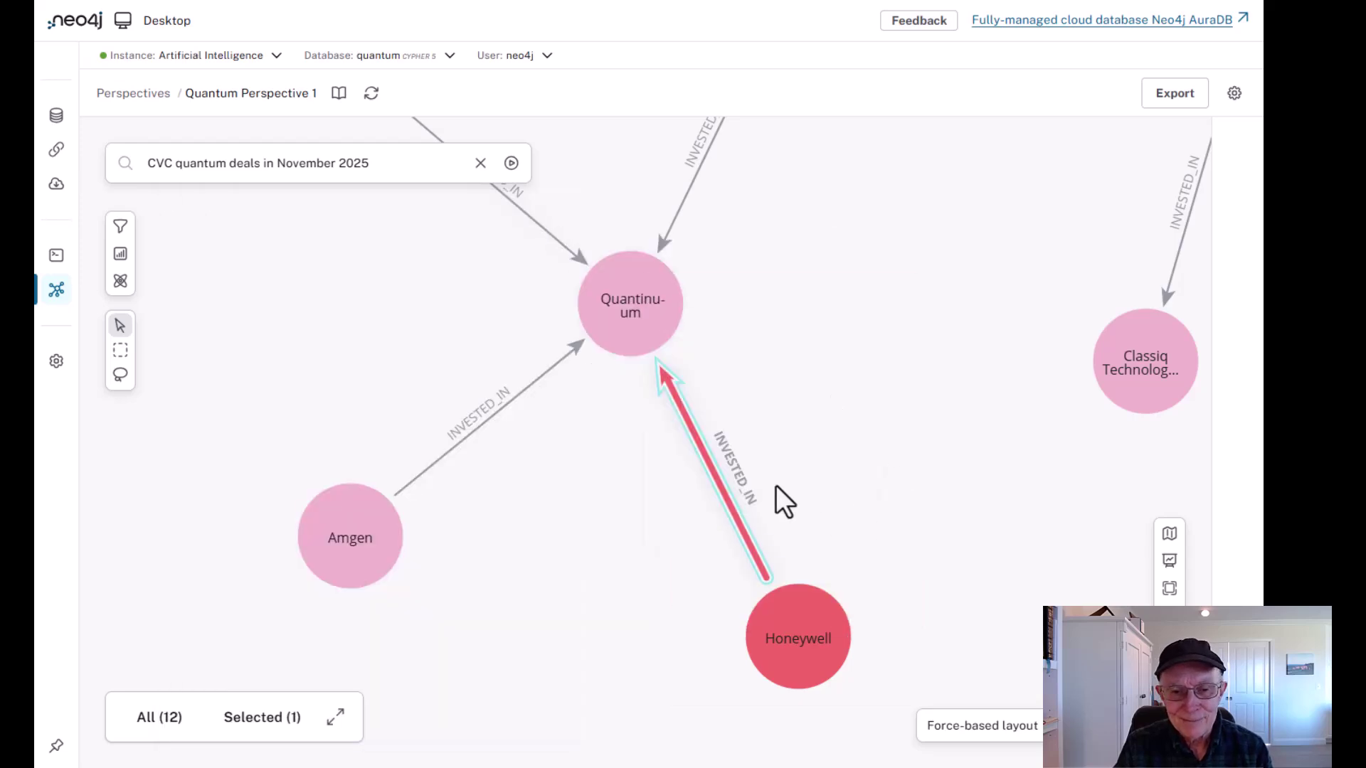
- Expand Honeywell along its CUSTOMER_OF relationship to Quantinuum, and read that relationship's description before closing its details
right_click(805, 621)
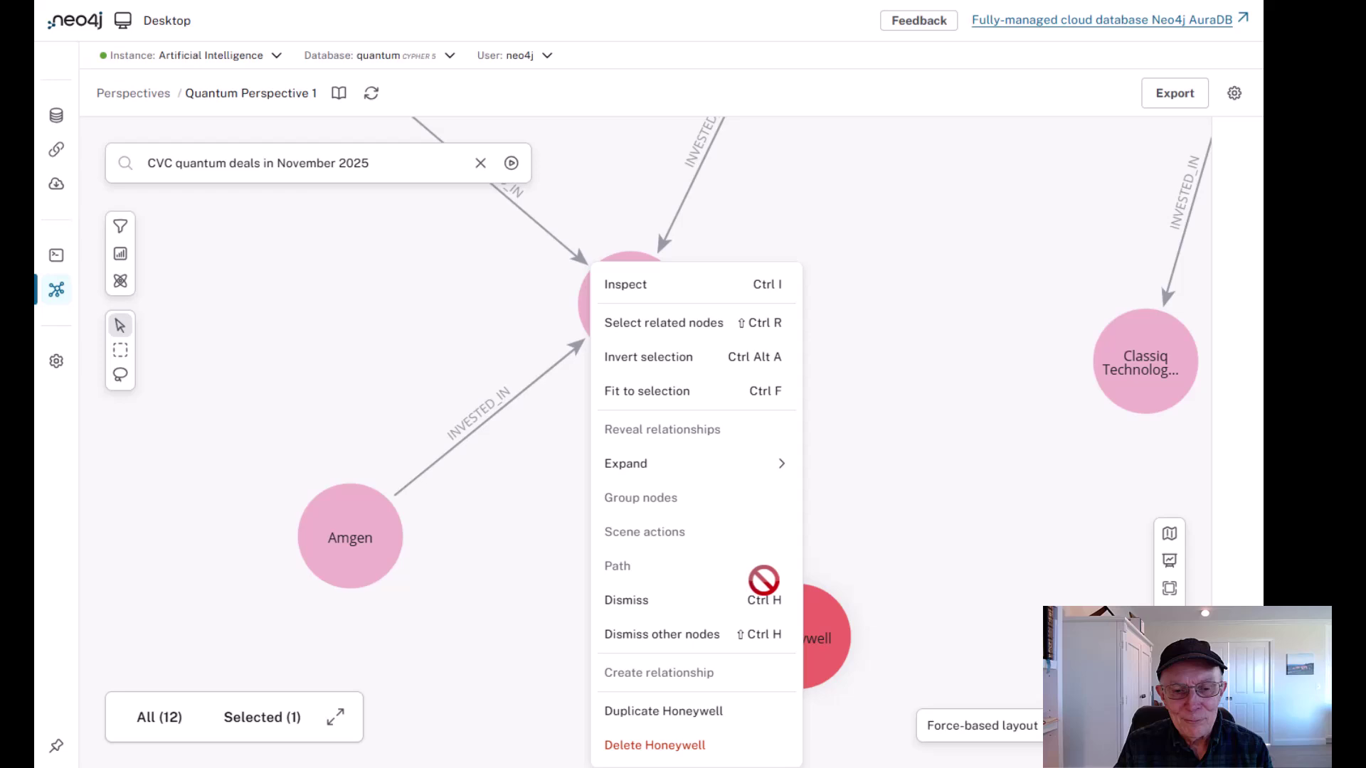
mouse_move(723, 473)
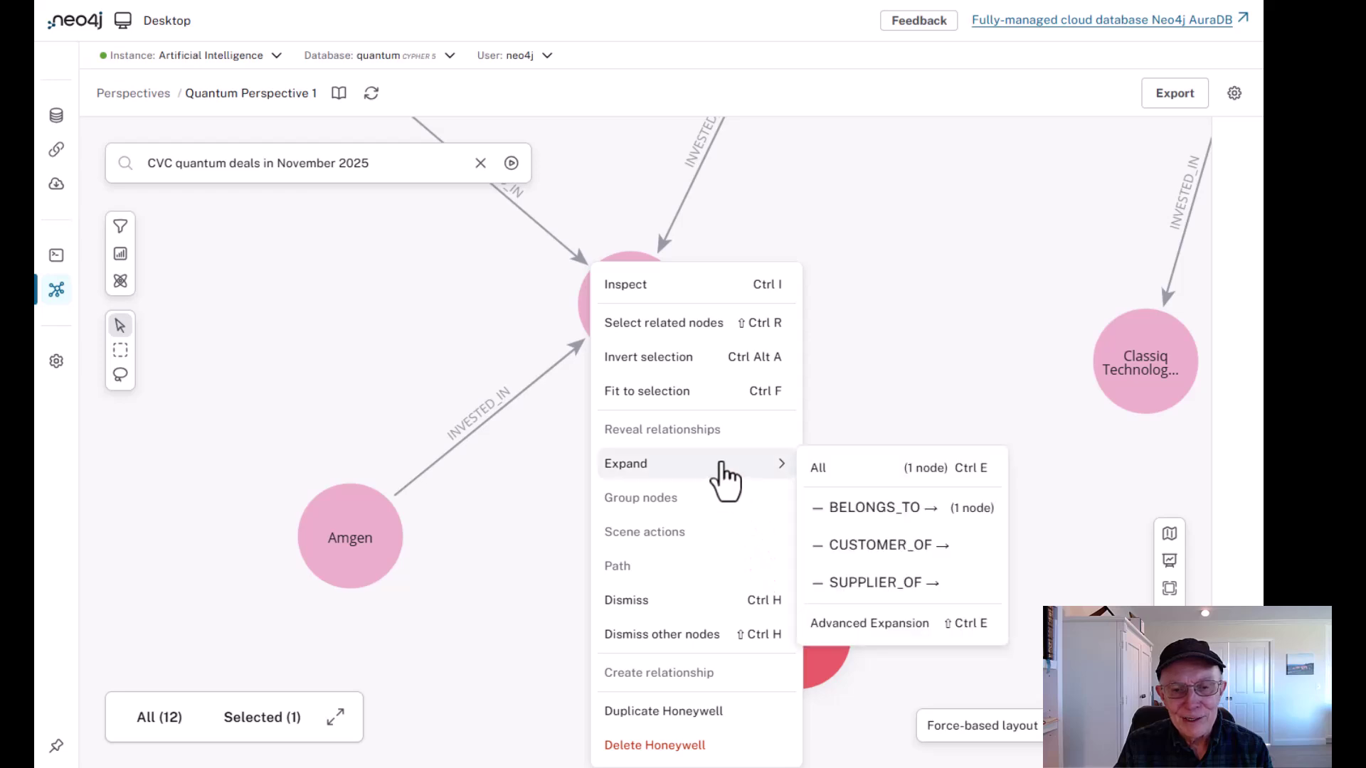
click(874, 546)
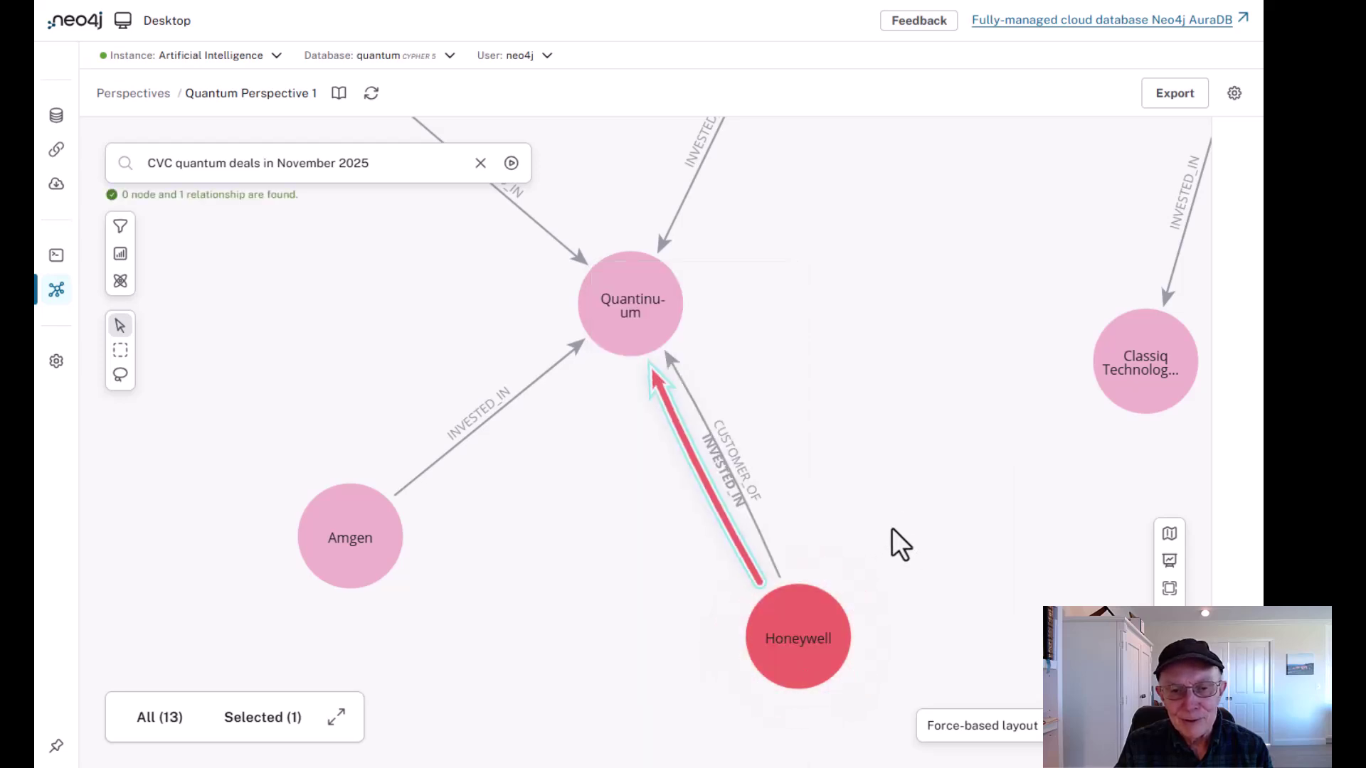
mouse_move(686, 448)
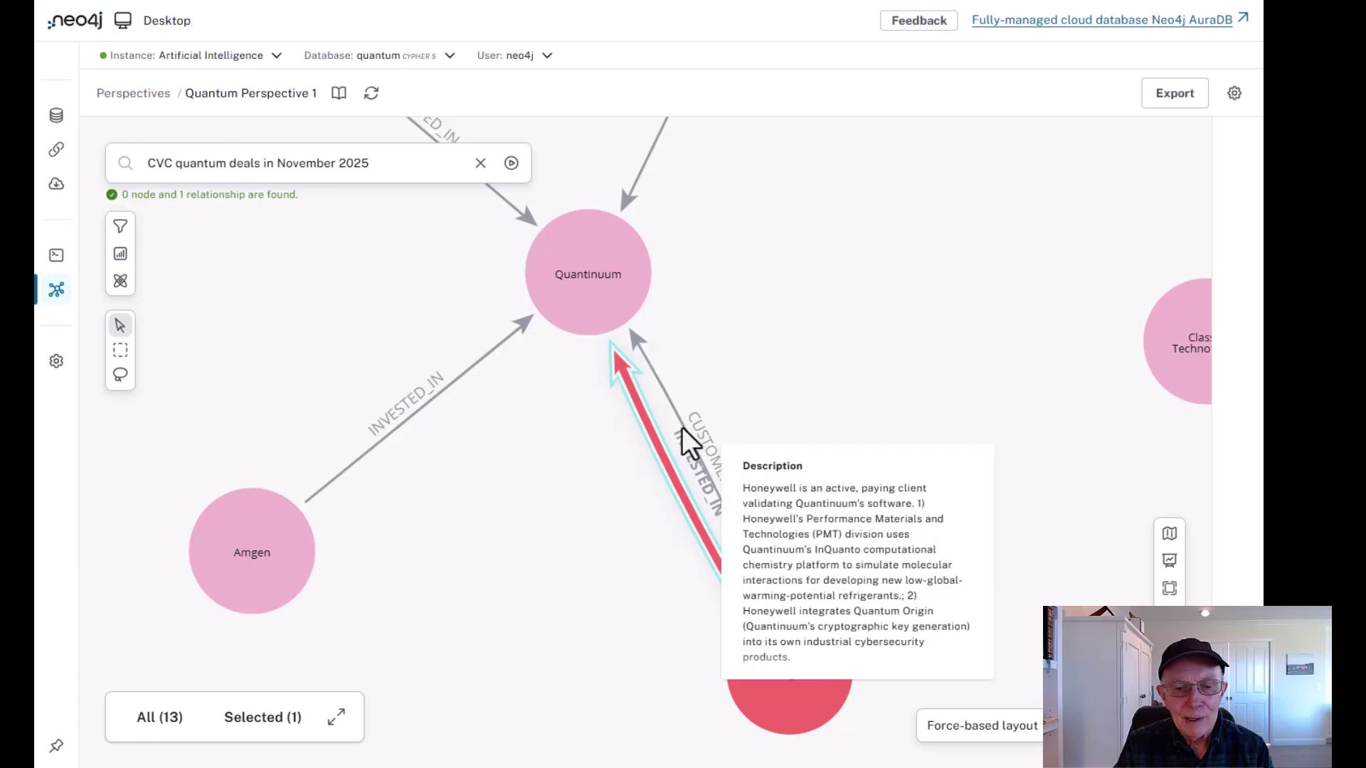
double_click(722, 409)
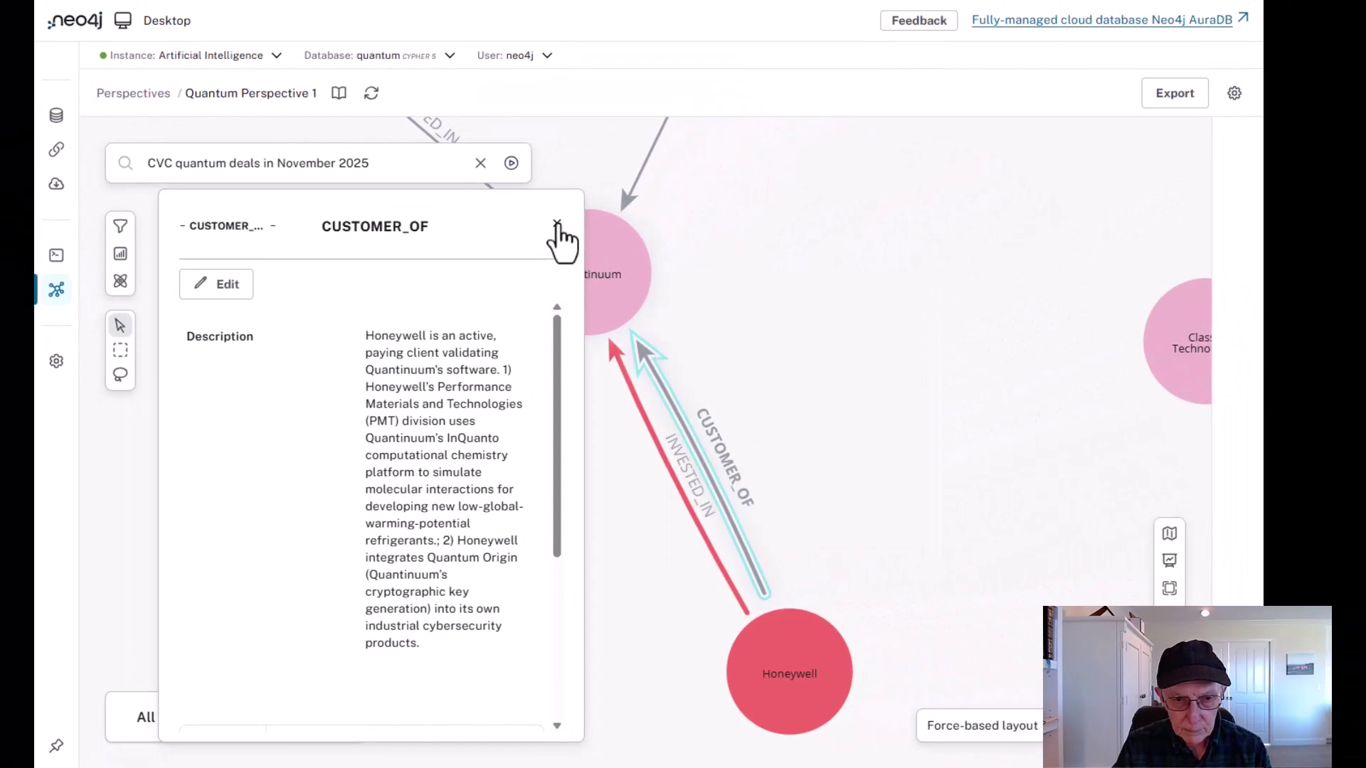
click(554, 224)
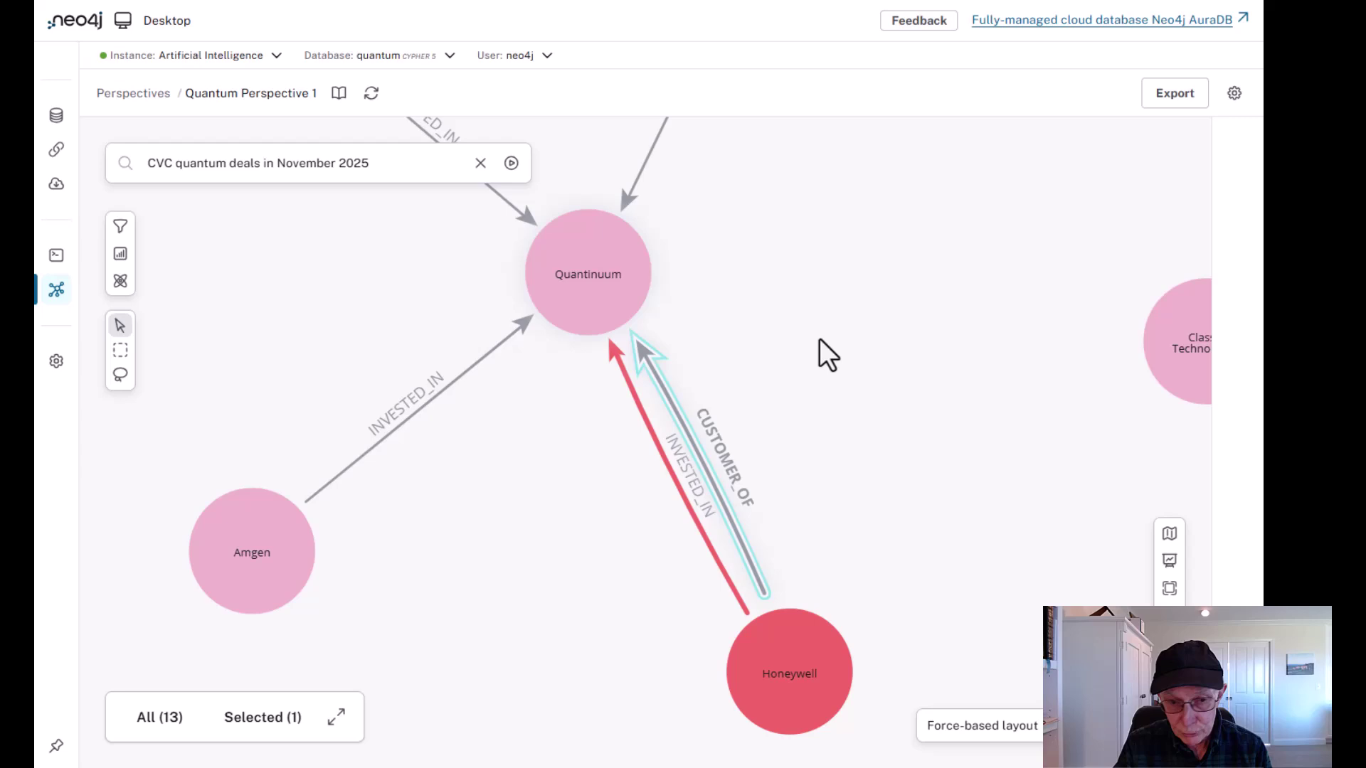
- Expand Honeywell along its SUPPLIER_OF relationship to Quantinuum, and review that relationship's description before closing its details
right_click(788, 654)
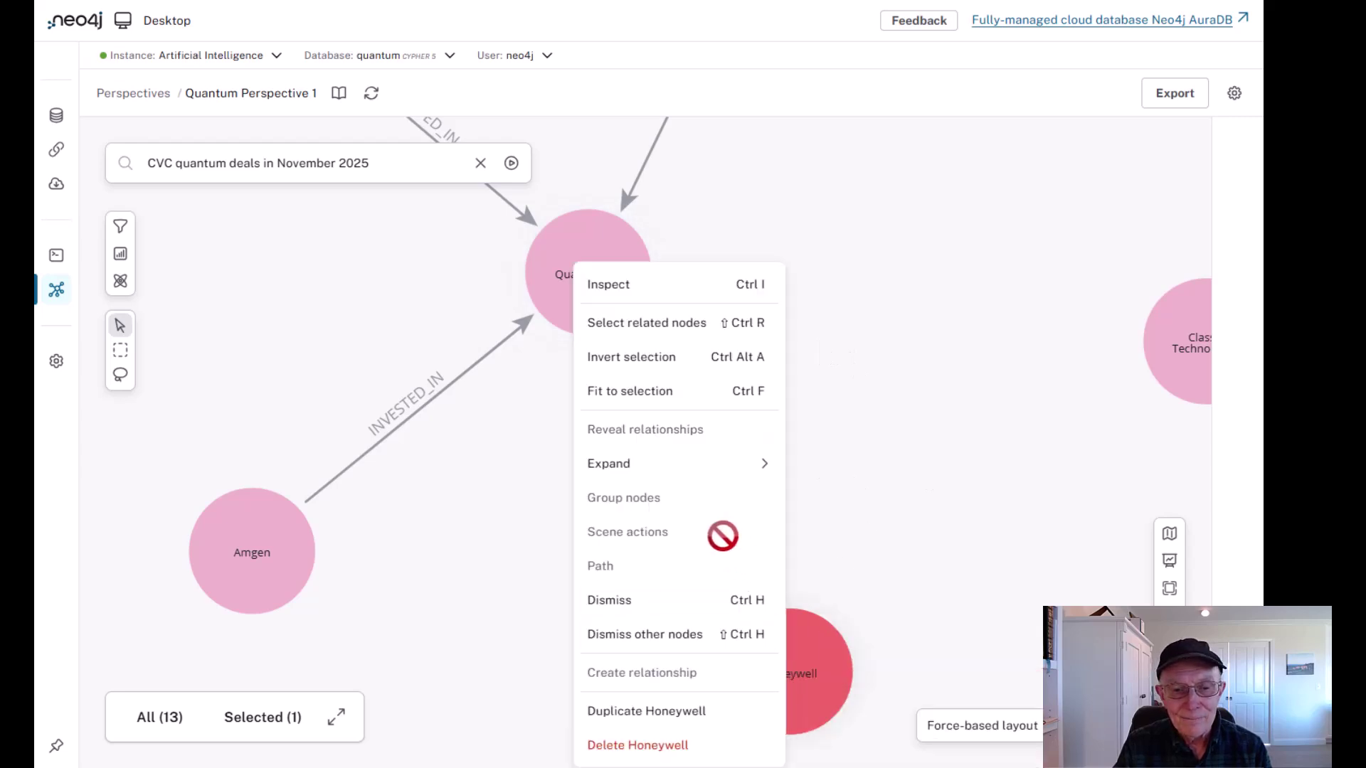
mouse_move(684, 471)
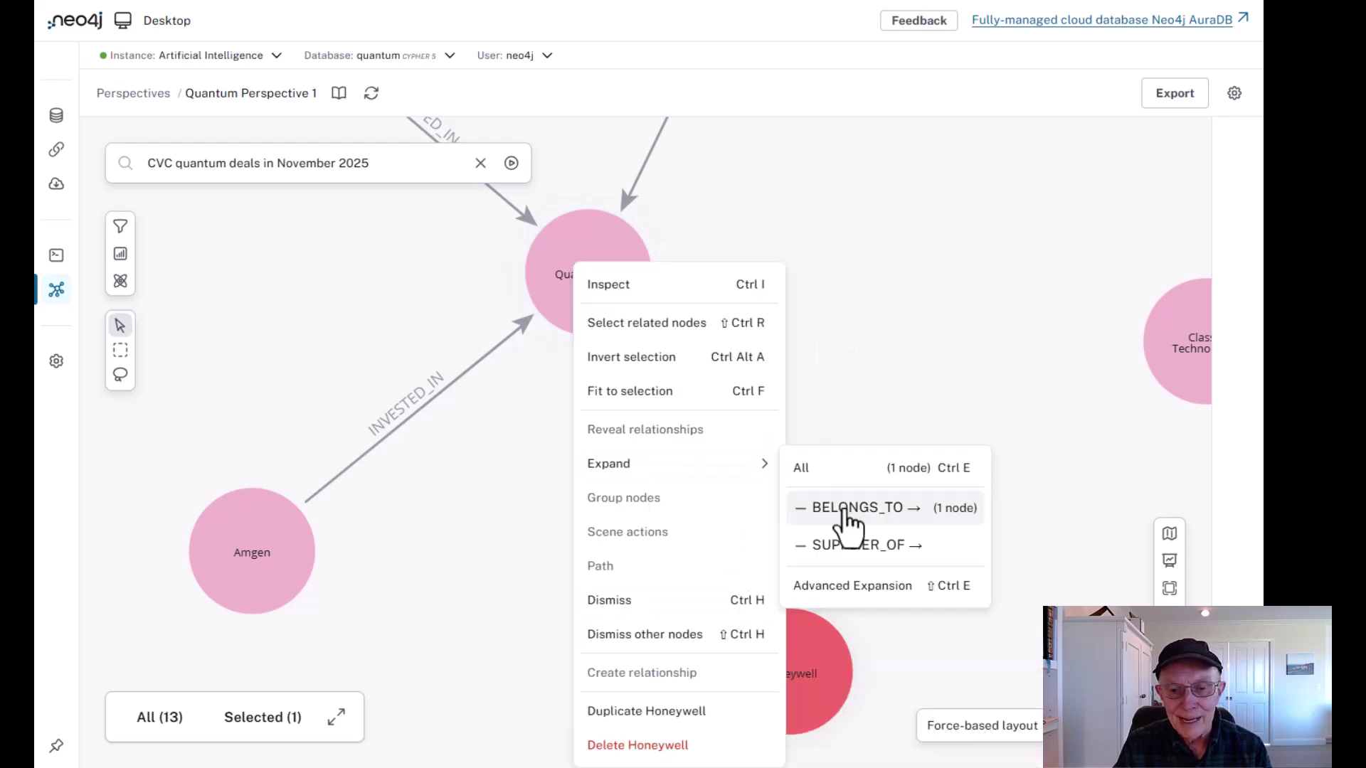
click(857, 546)
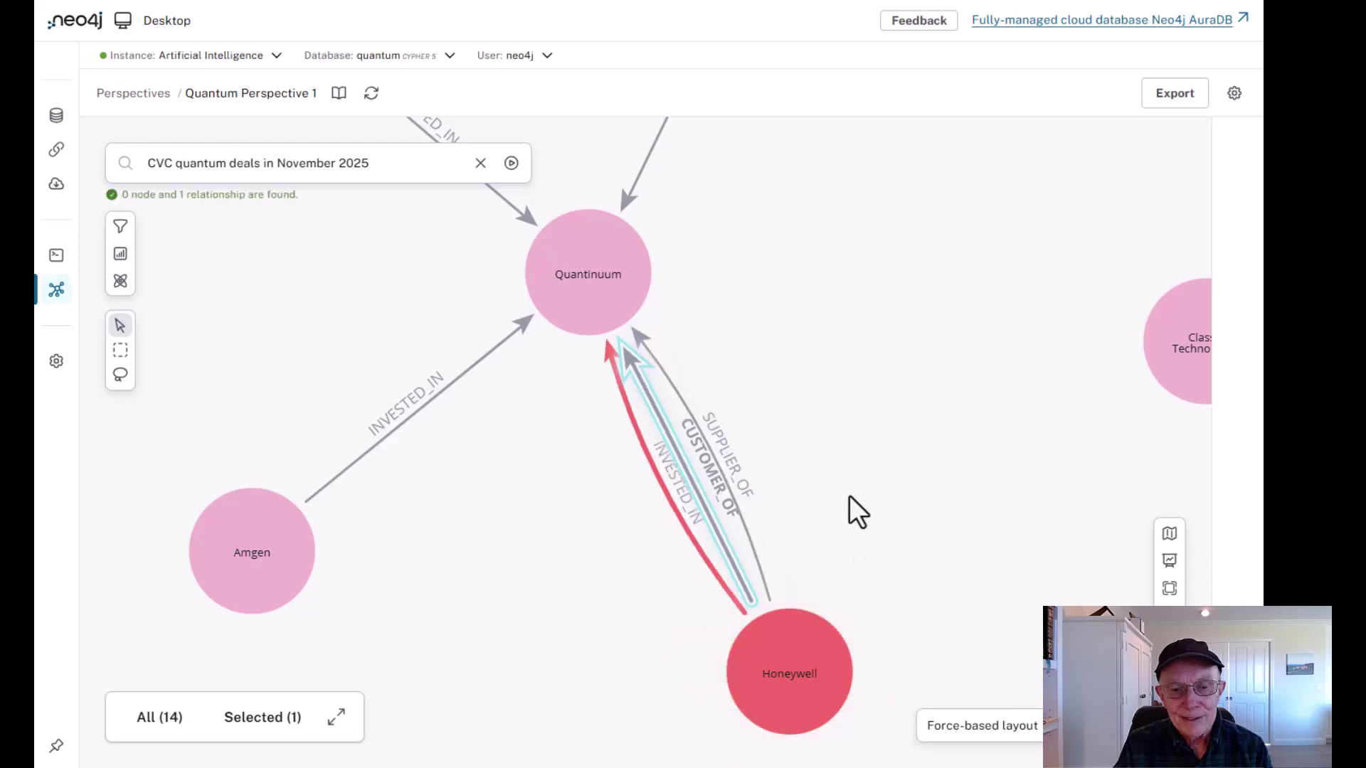
double_click(695, 437)
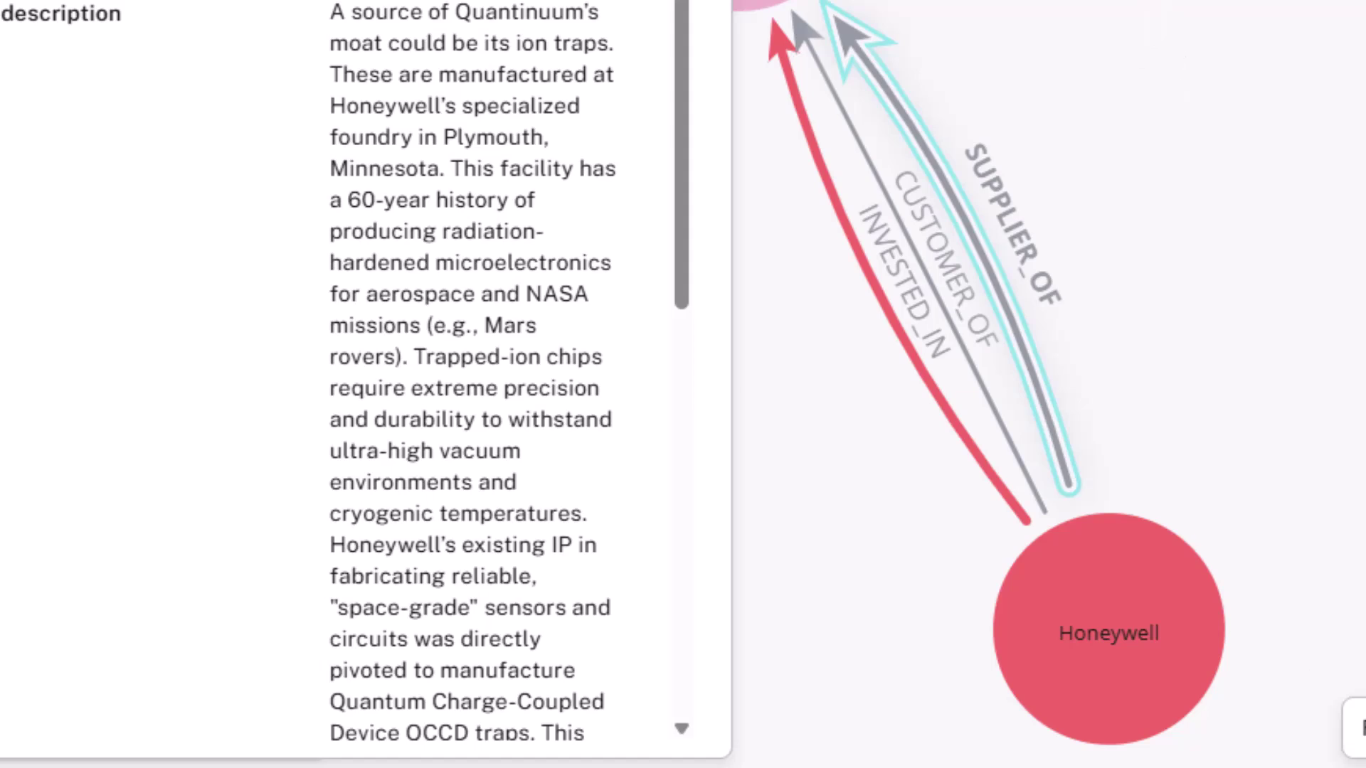
key(Escape)
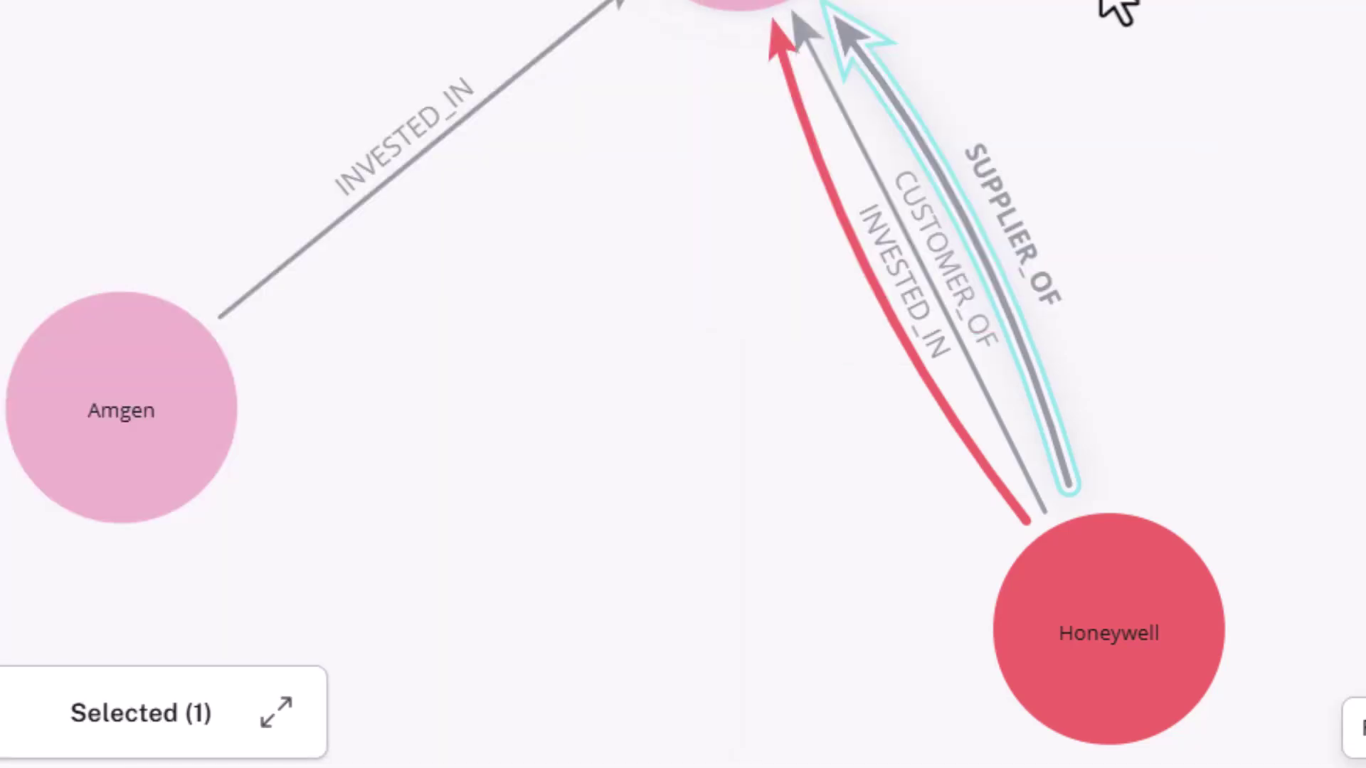